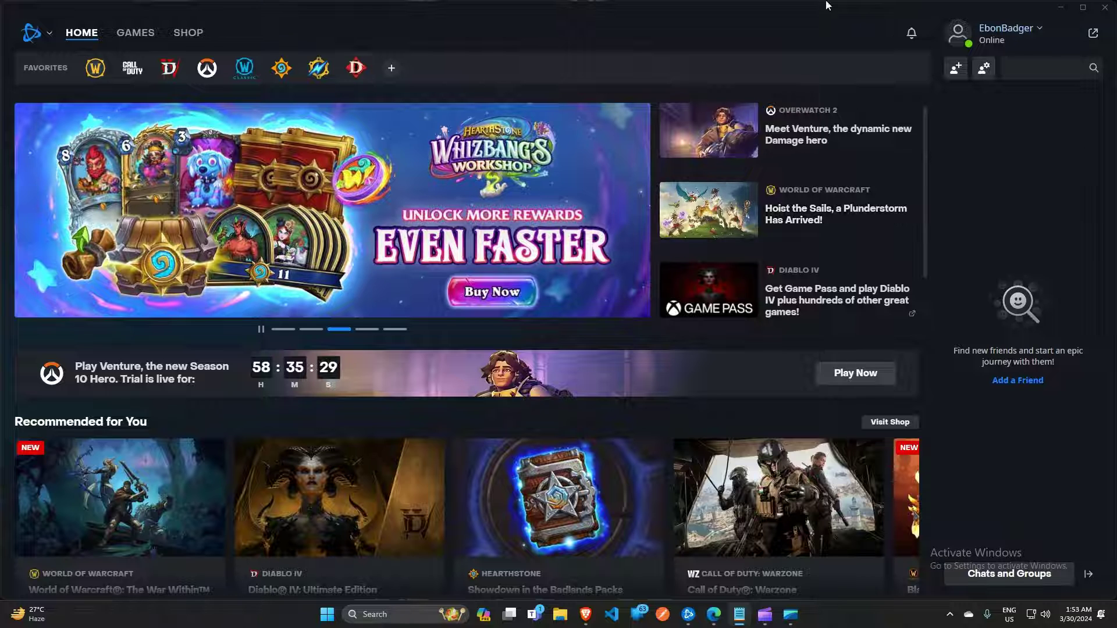
# - Switch to the Brave browser, run an internet speed test on speedtest.net and dismiss the site's location request
pyautogui.moveTo(593, 611)
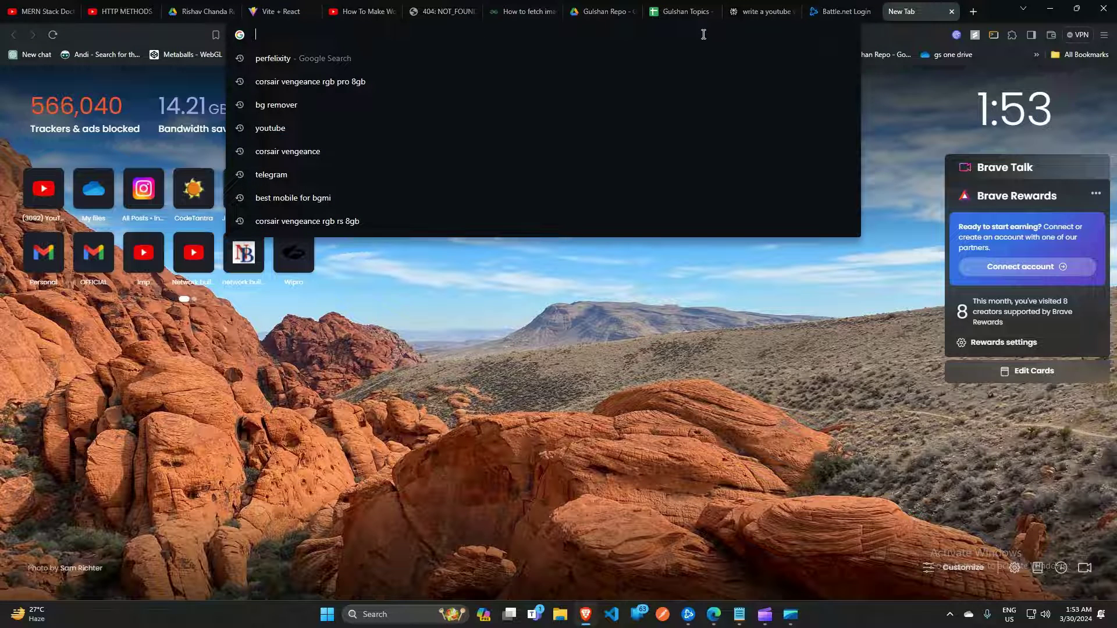
pyautogui.write('spe')
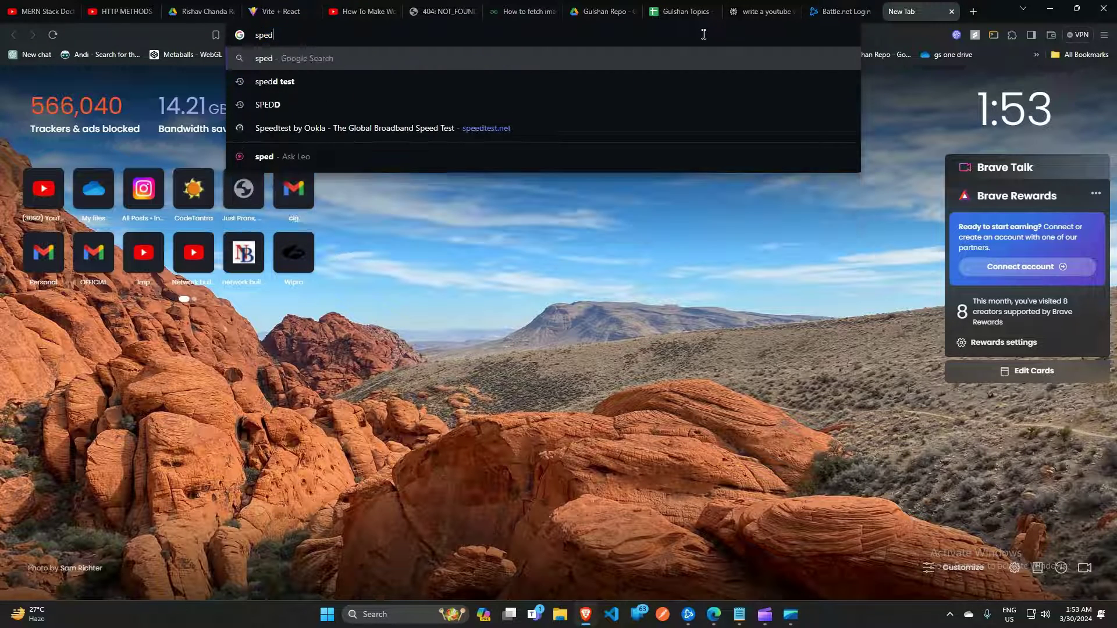
pyautogui.write('ed')
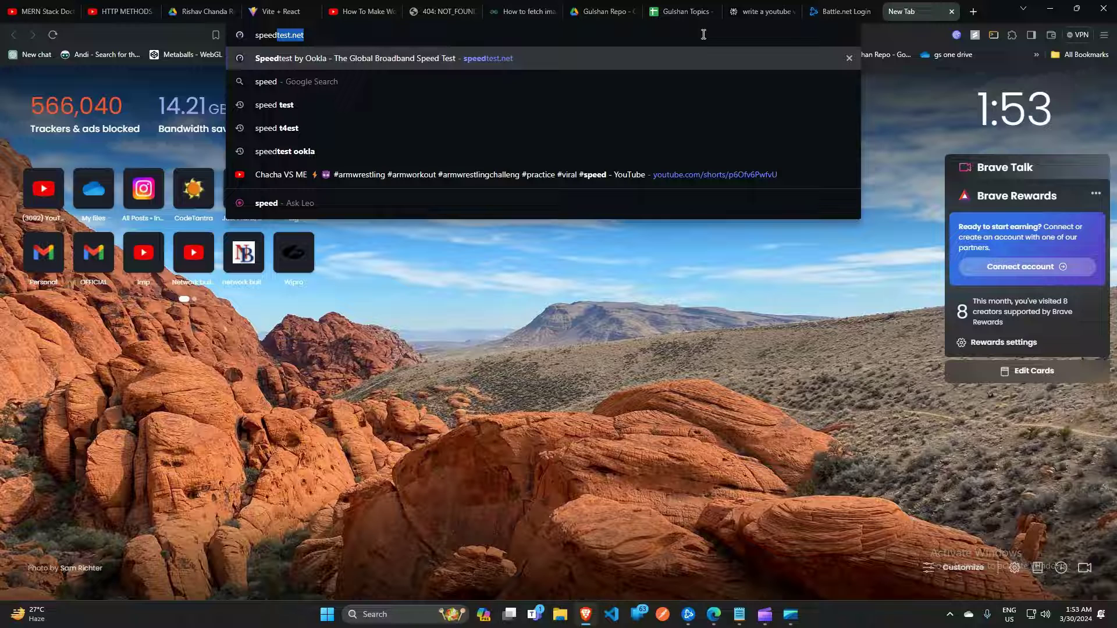
pyautogui.press('Return')
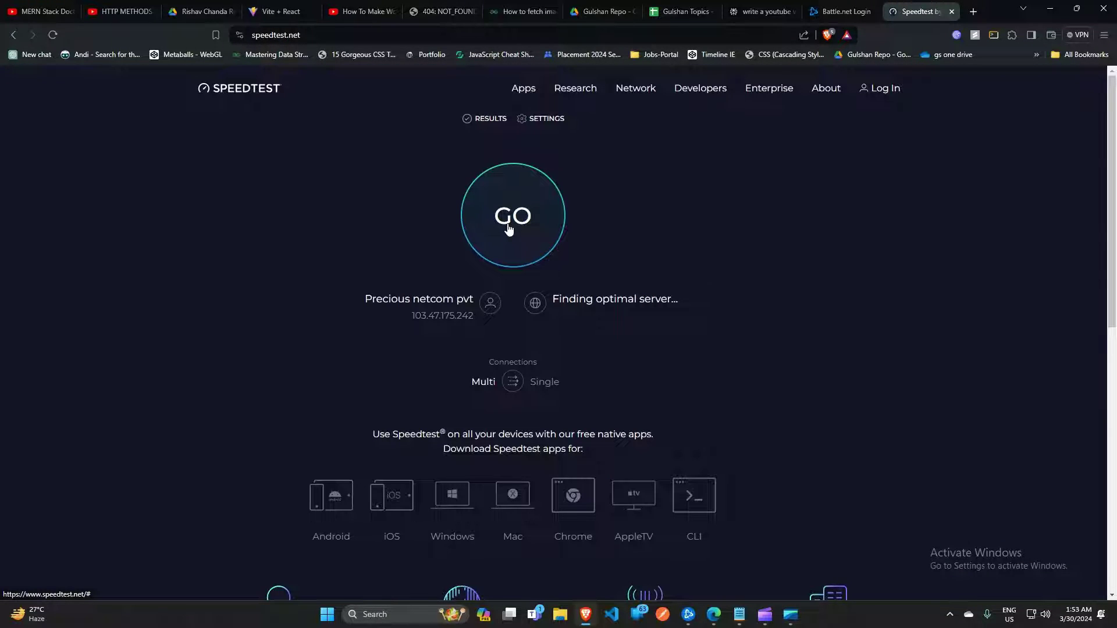
pyautogui.click(509, 228)
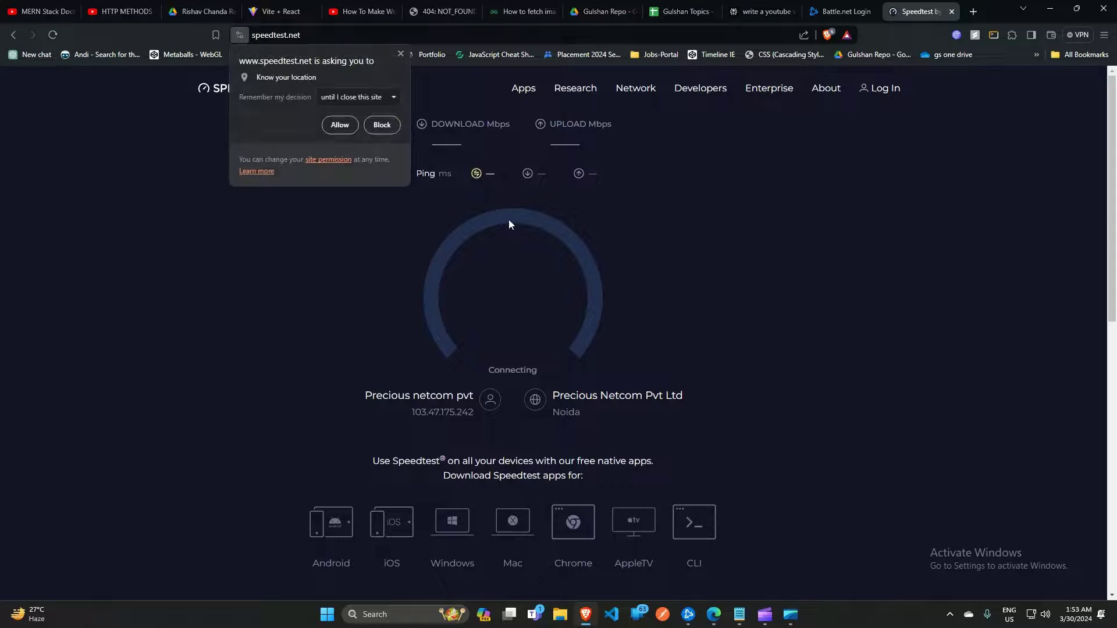
pyautogui.click(401, 54)
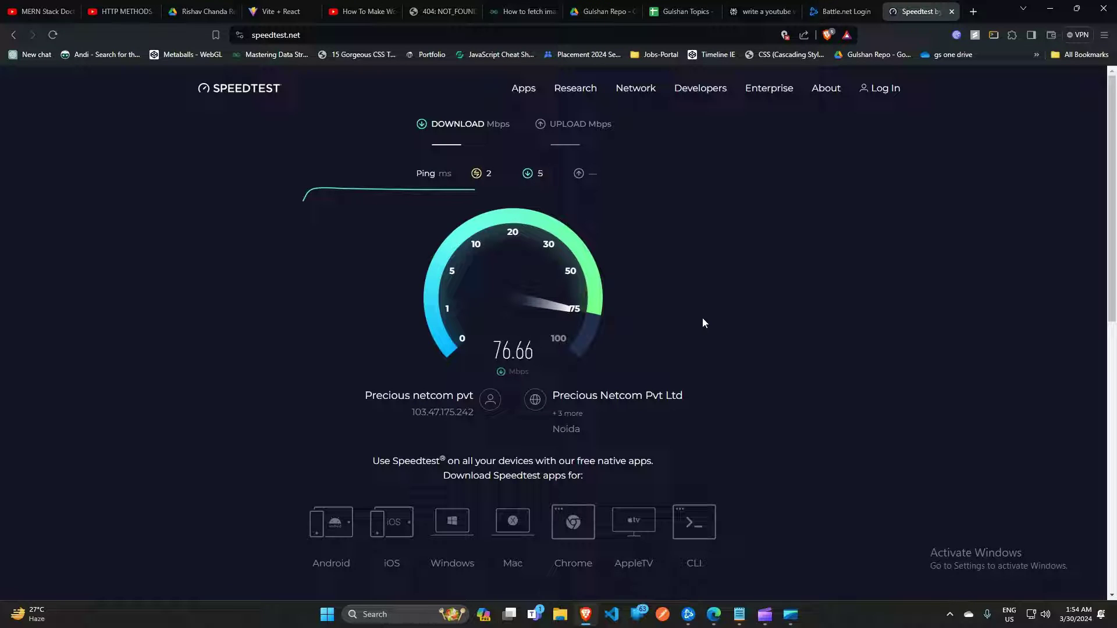
# - Toggle the computer's Wi-Fi twice in the Windows quick settings and close them
pyautogui.click(1041, 614)
pyautogui.click(933, 379)
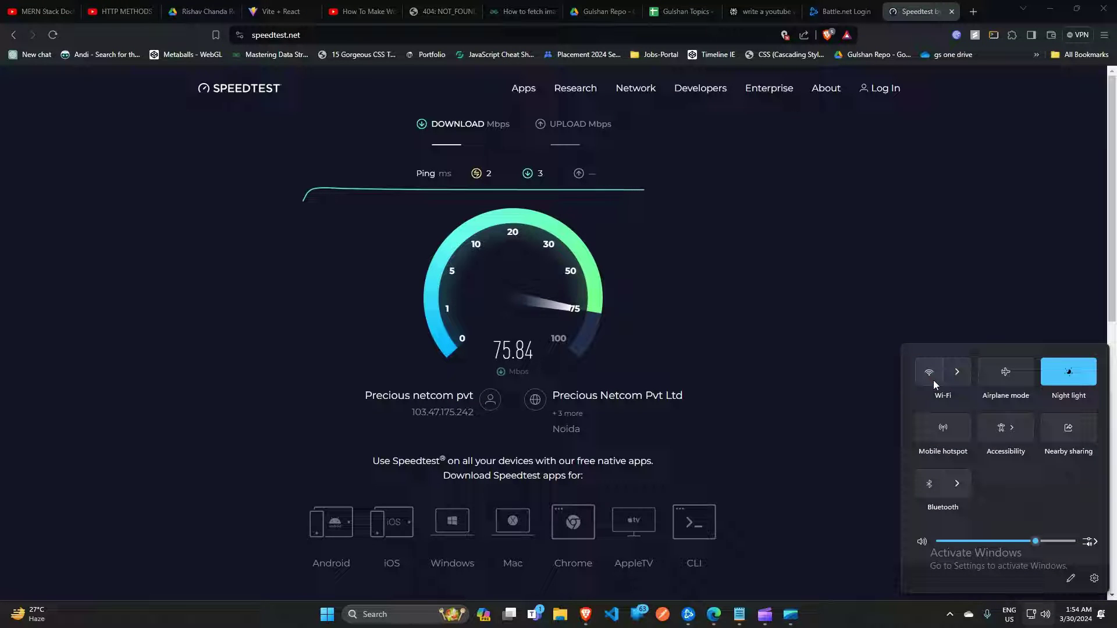
pyautogui.click(933, 379)
pyautogui.click(814, 378)
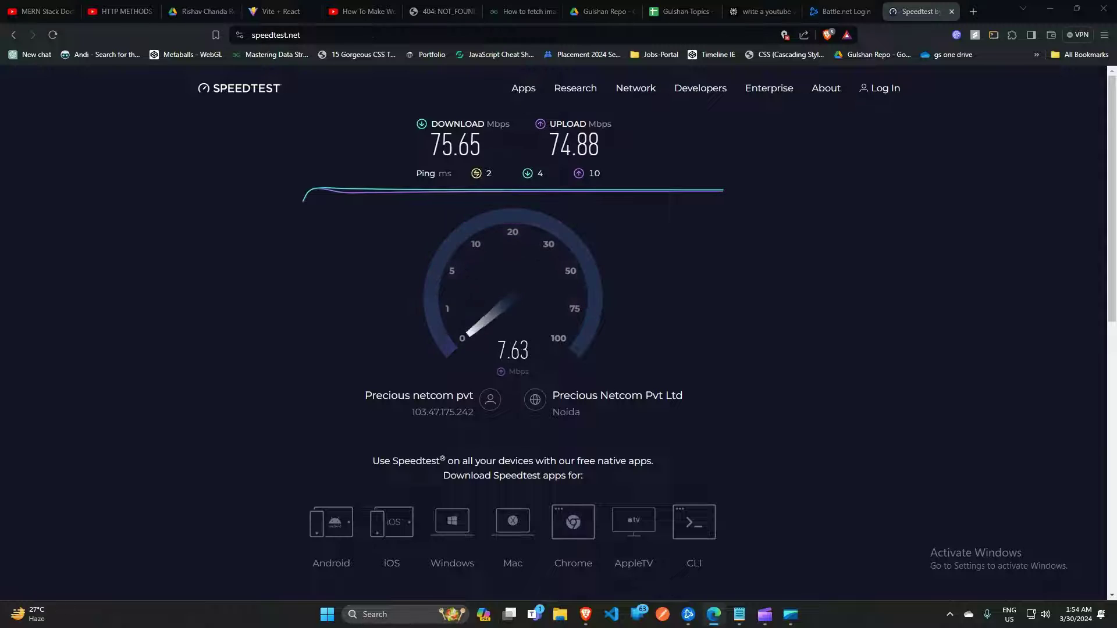
# - Switch back to Battle.net and run gpedit.msc to open the Local Group Policy Editor
pyautogui.moveTo(689, 614)
pyautogui.click(683, 586)
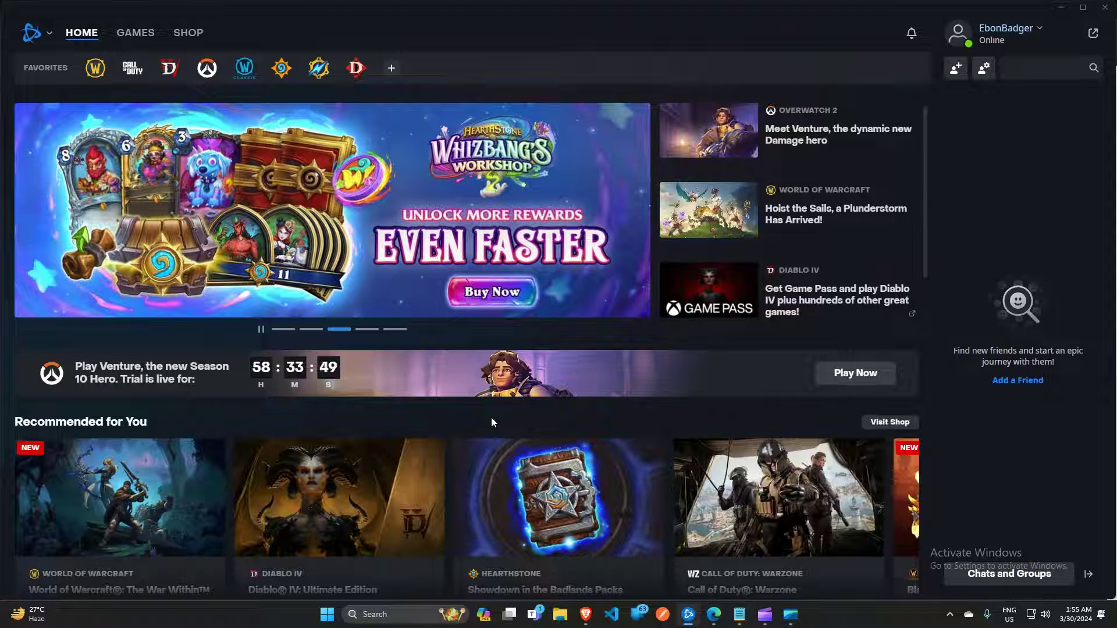
pyautogui.press('super+r')
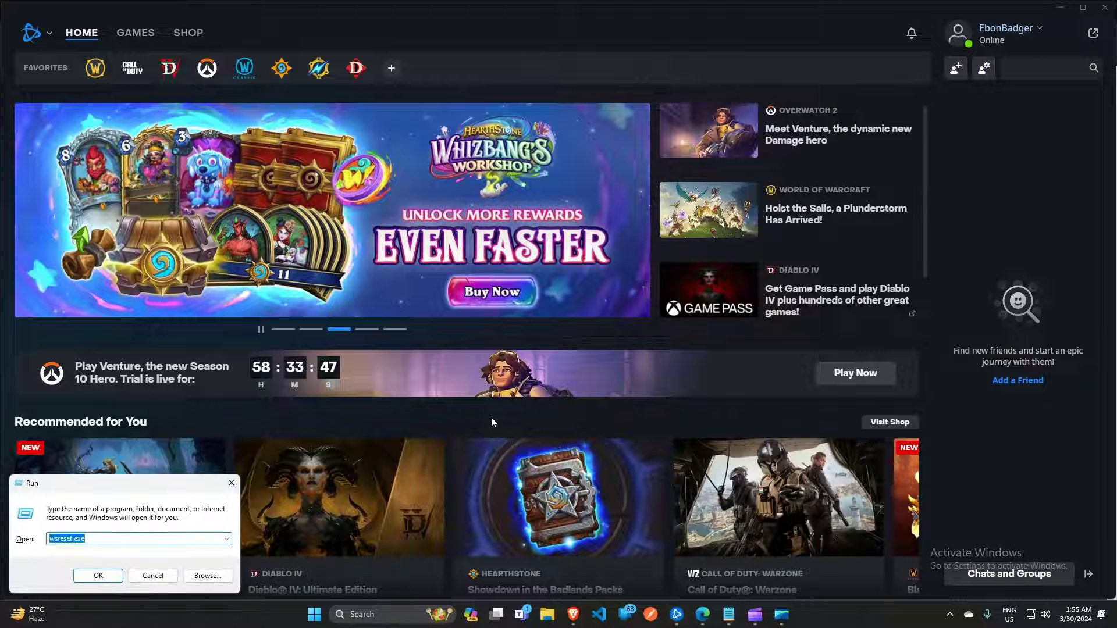
pyautogui.press('BackSpace')
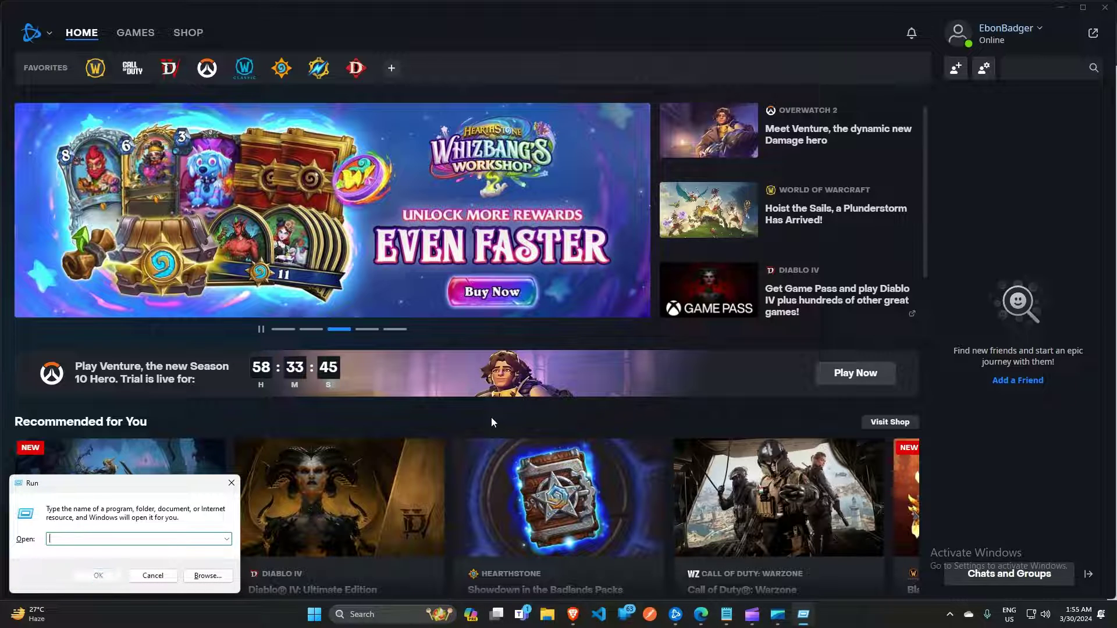
pyautogui.write('gpedit.msc')
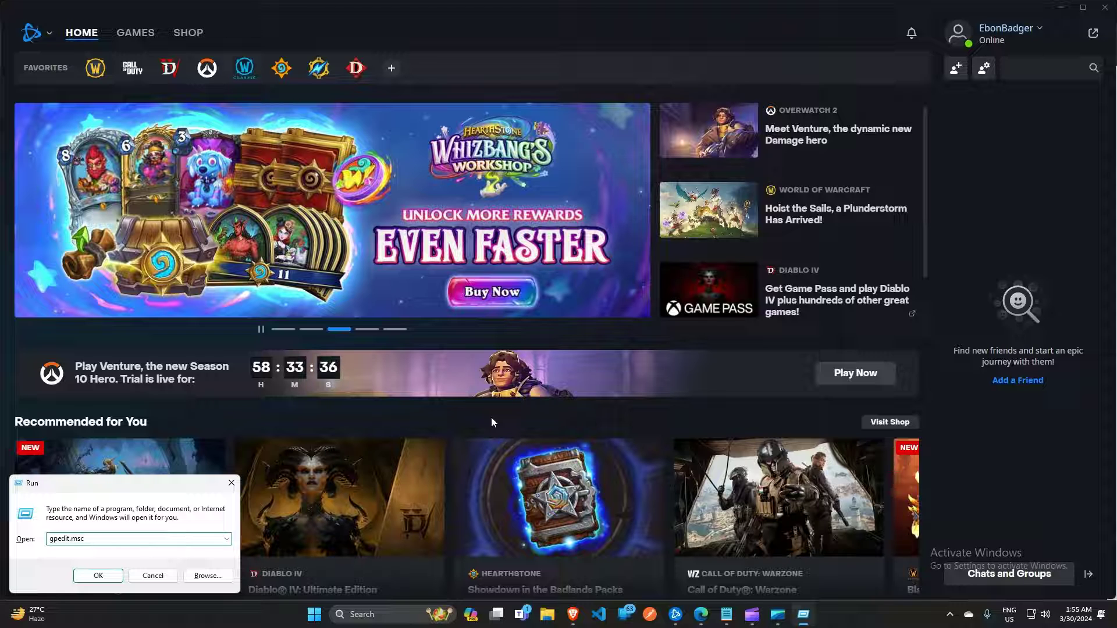
pyautogui.press('Return')
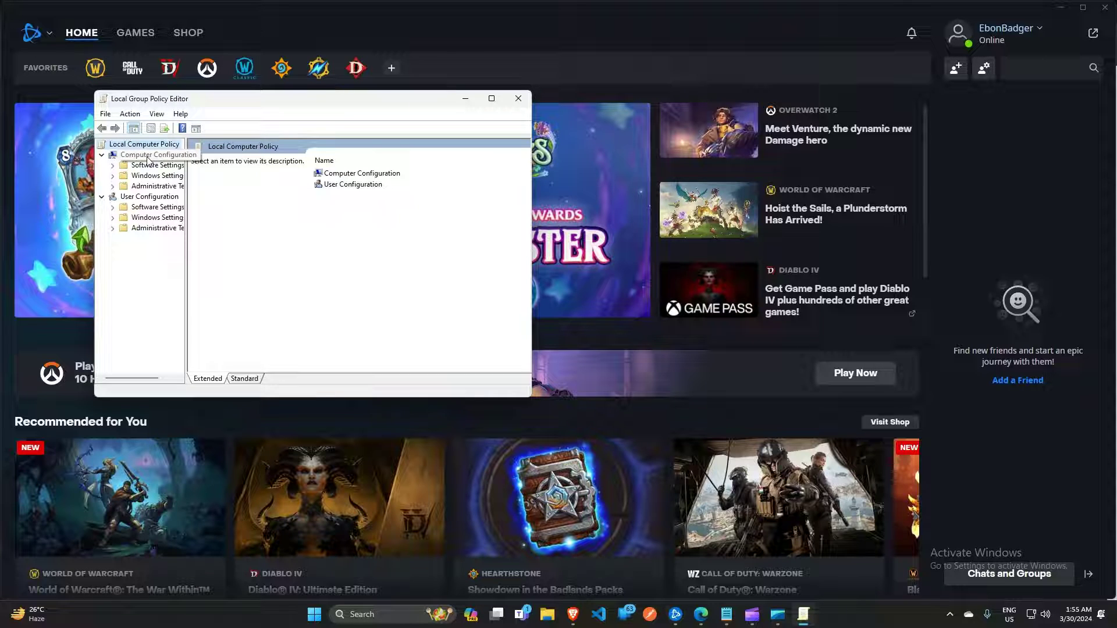
# - Open the Windows Components folder in the Administrative Templates of Computer Configuration
pyautogui.click(148, 155)
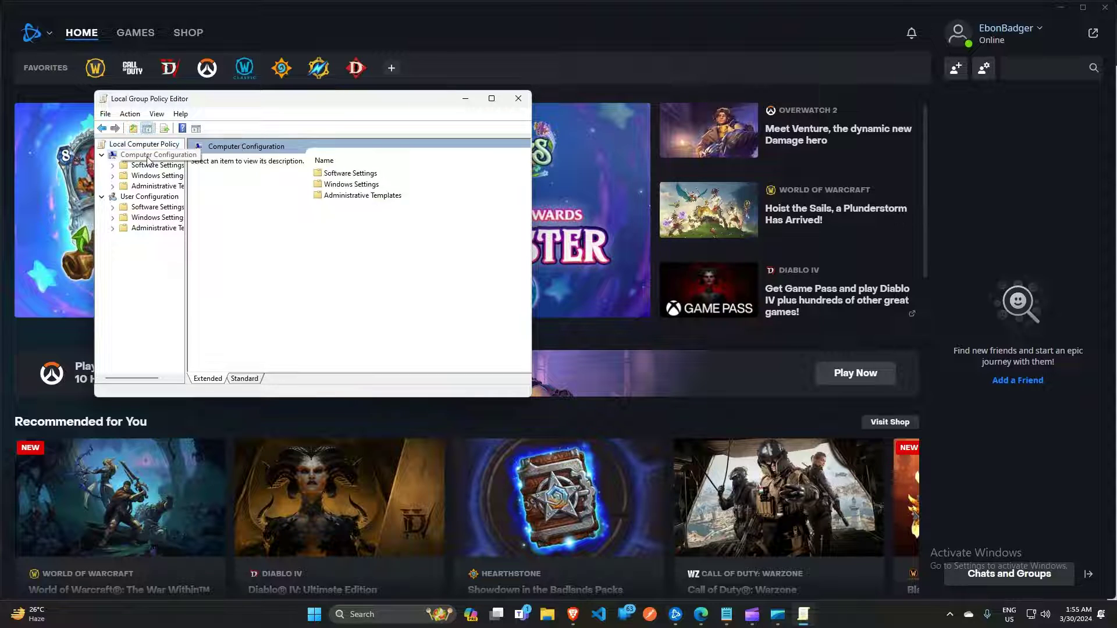
pyautogui.click(365, 198)
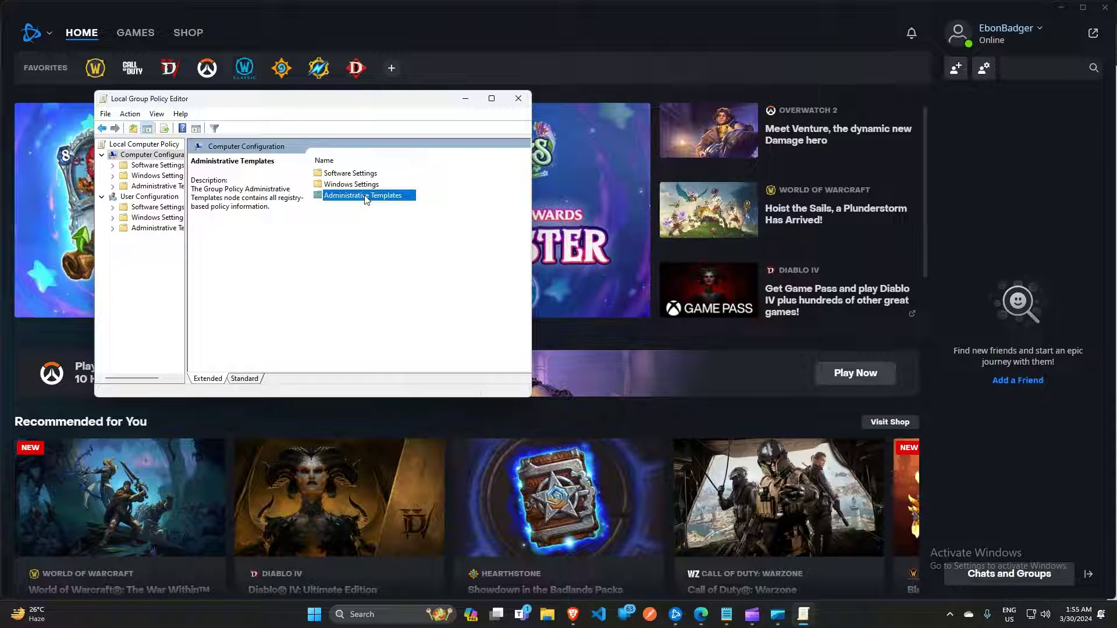
pyautogui.doubleClick(365, 198)
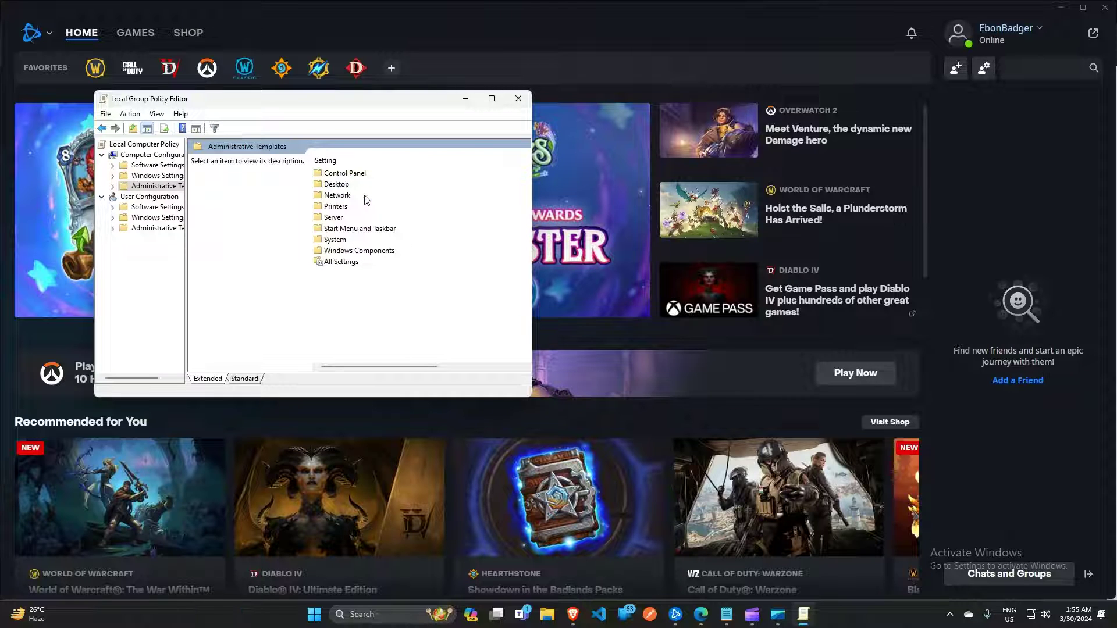
pyautogui.click(350, 254)
pyautogui.doubleClick(350, 254)
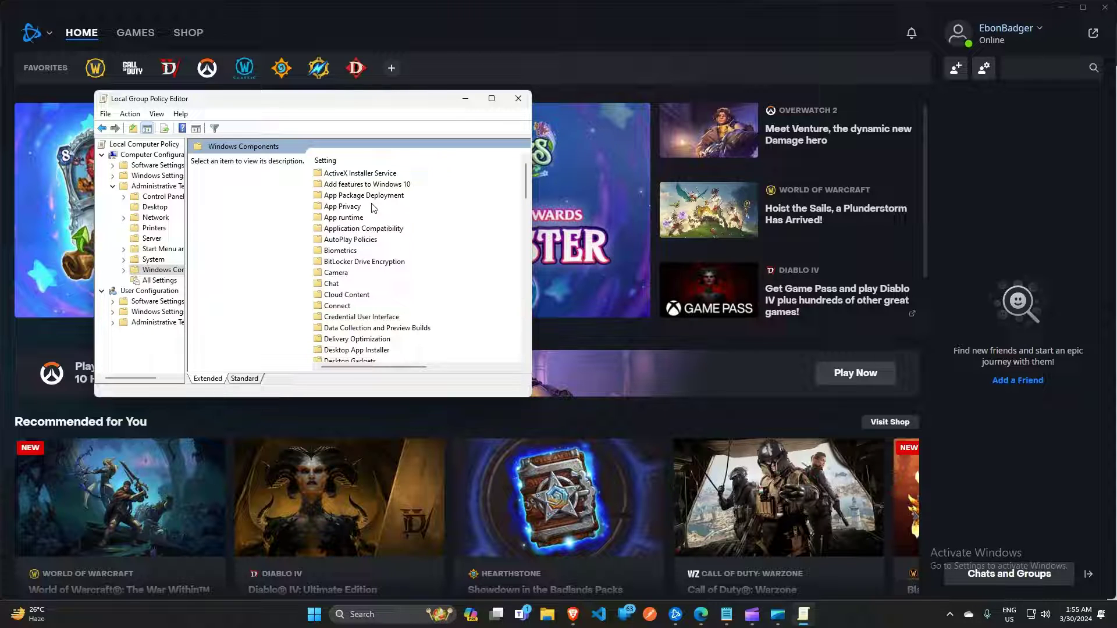
# - Find and open the Windows Update folder within Windows Components
pyautogui.scroll(-7, 373, 208)
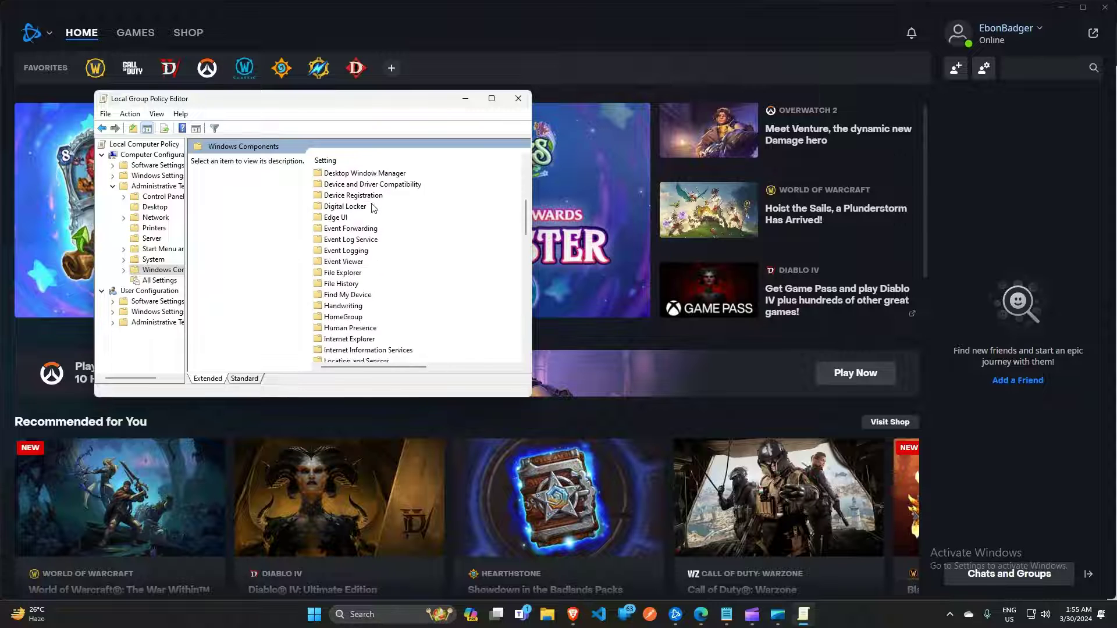
pyautogui.scroll(-8, 373, 208)
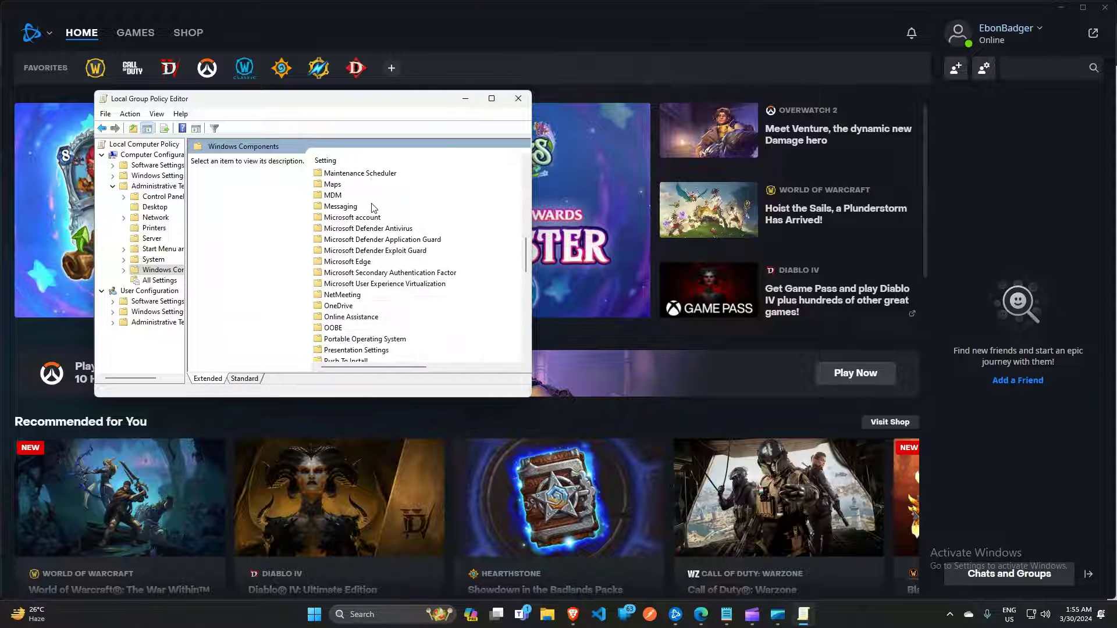
pyautogui.scroll(-5, 373, 208)
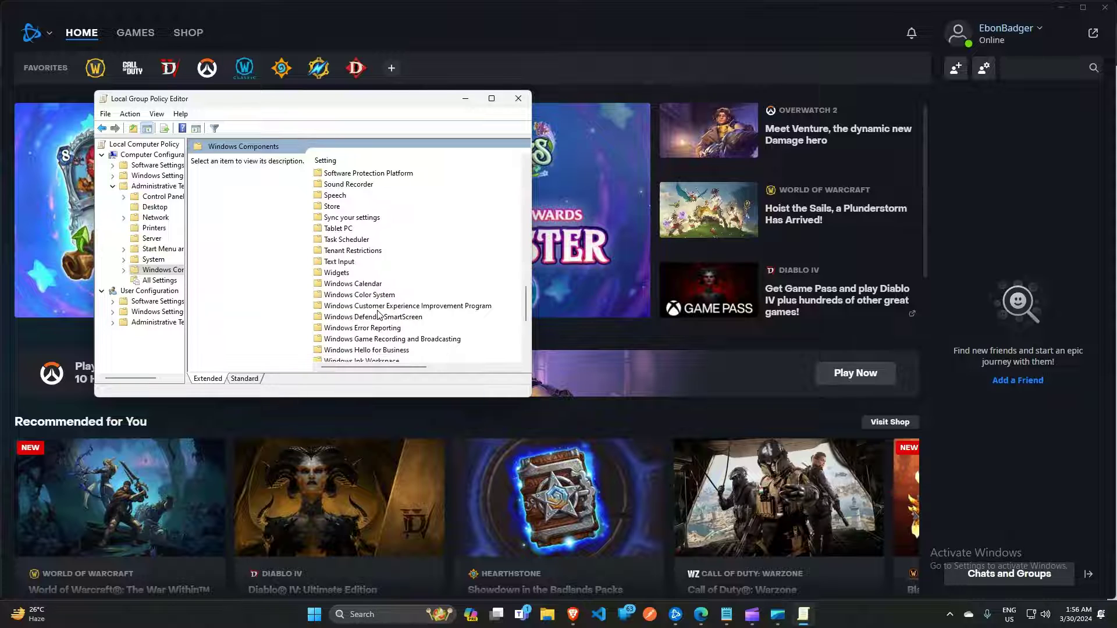
pyautogui.scroll(-1, 379, 314)
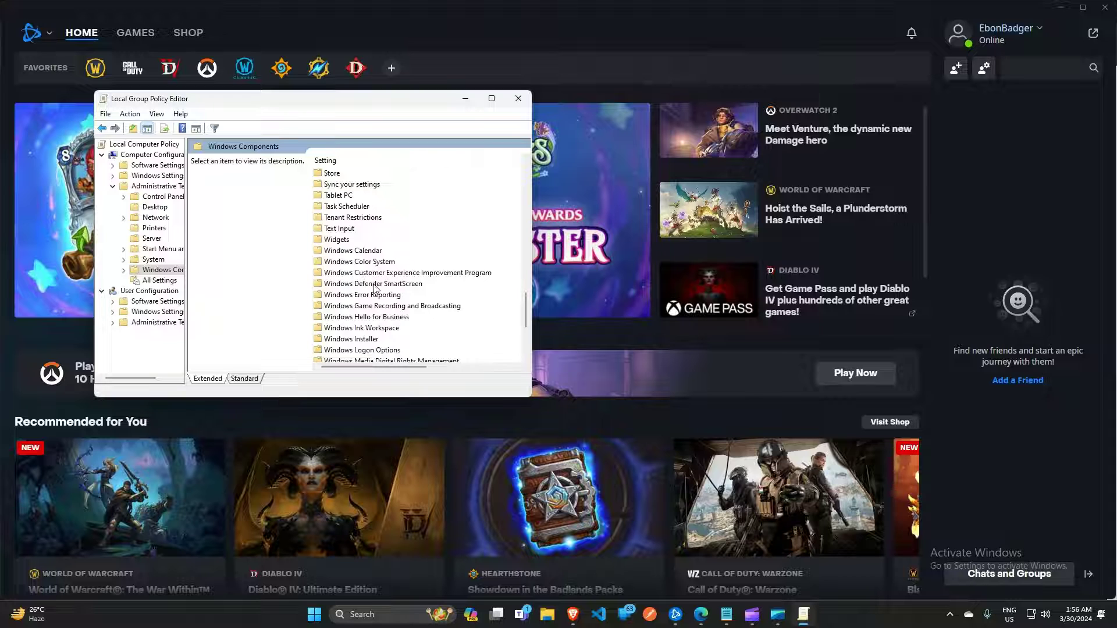
pyautogui.scroll(-2, 374, 288)
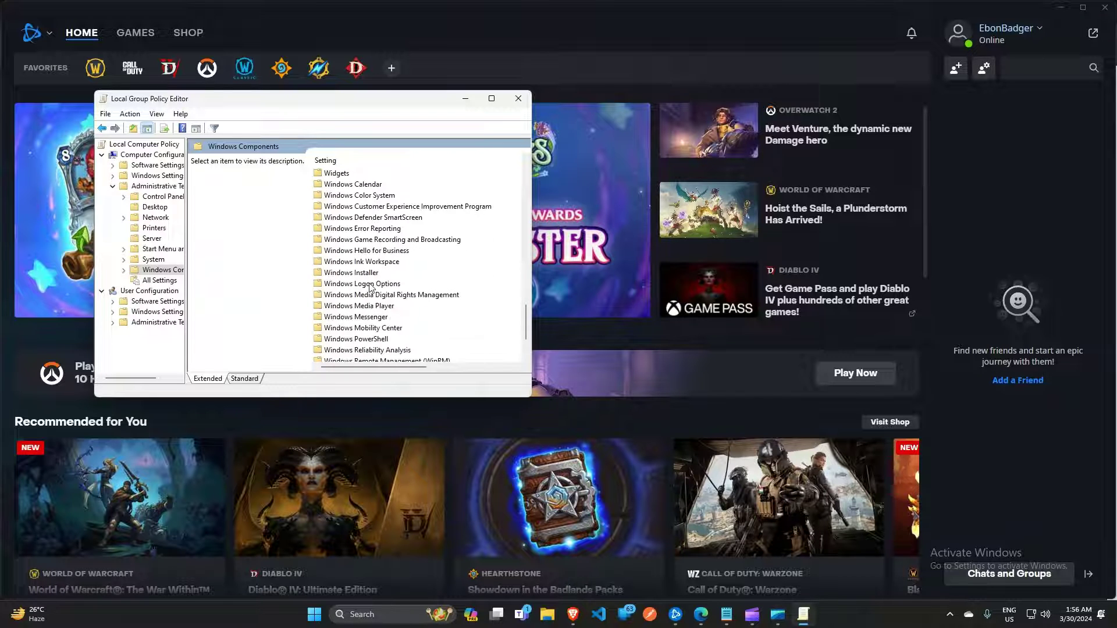
pyautogui.scroll(-2, 371, 288)
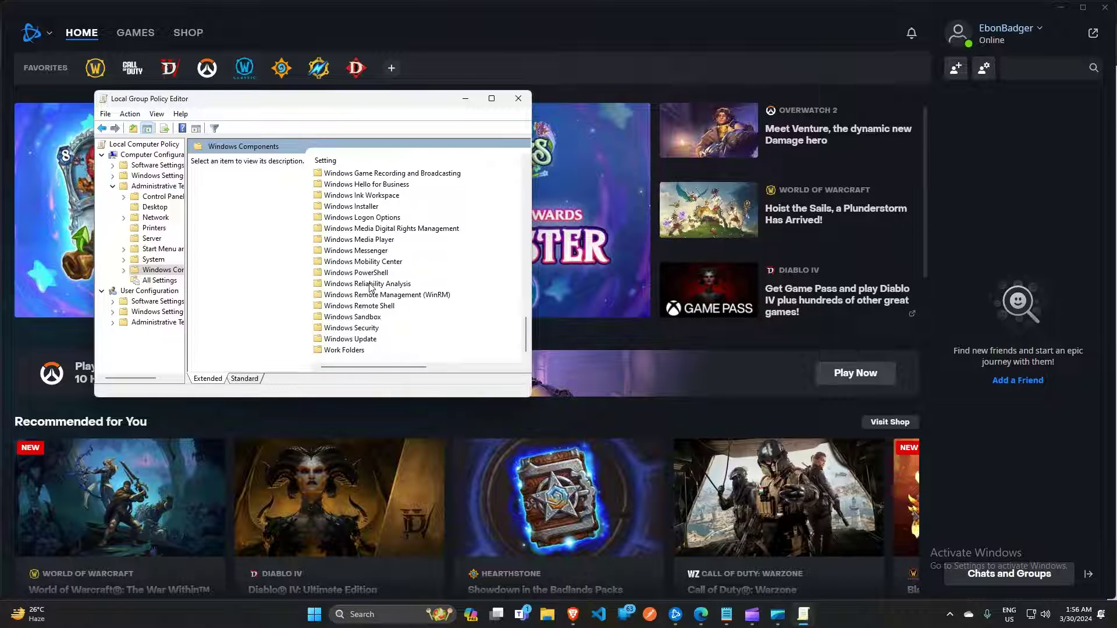
pyautogui.doubleClick(356, 340)
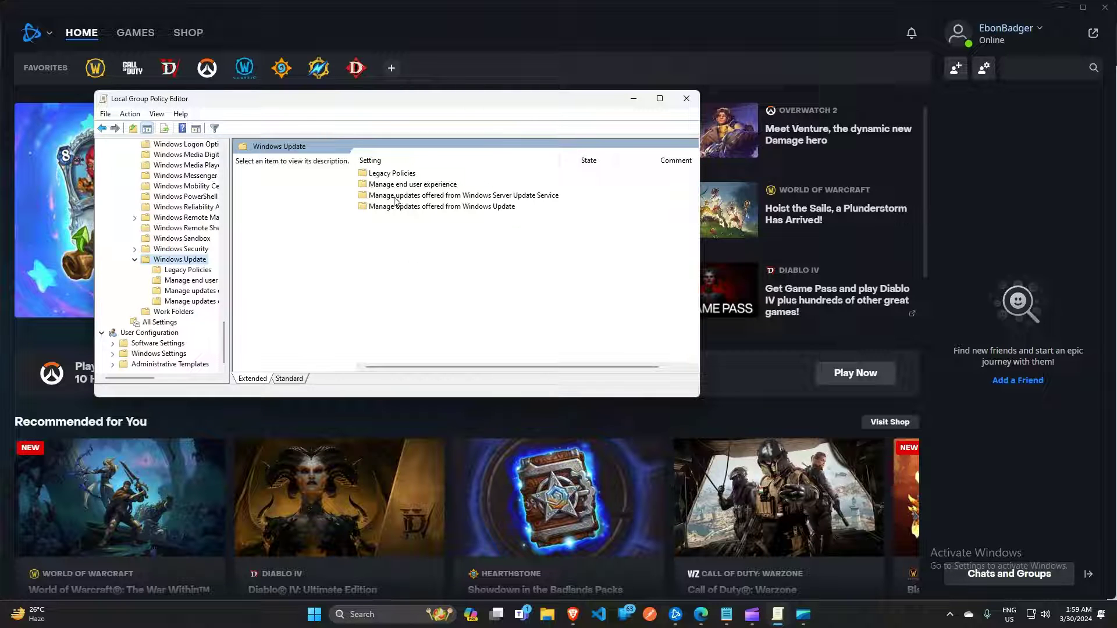
# - View the Windows Server Update Service policies, open the Manage end user experience policies instead, and widen the folder tree
pyautogui.click(394, 197)
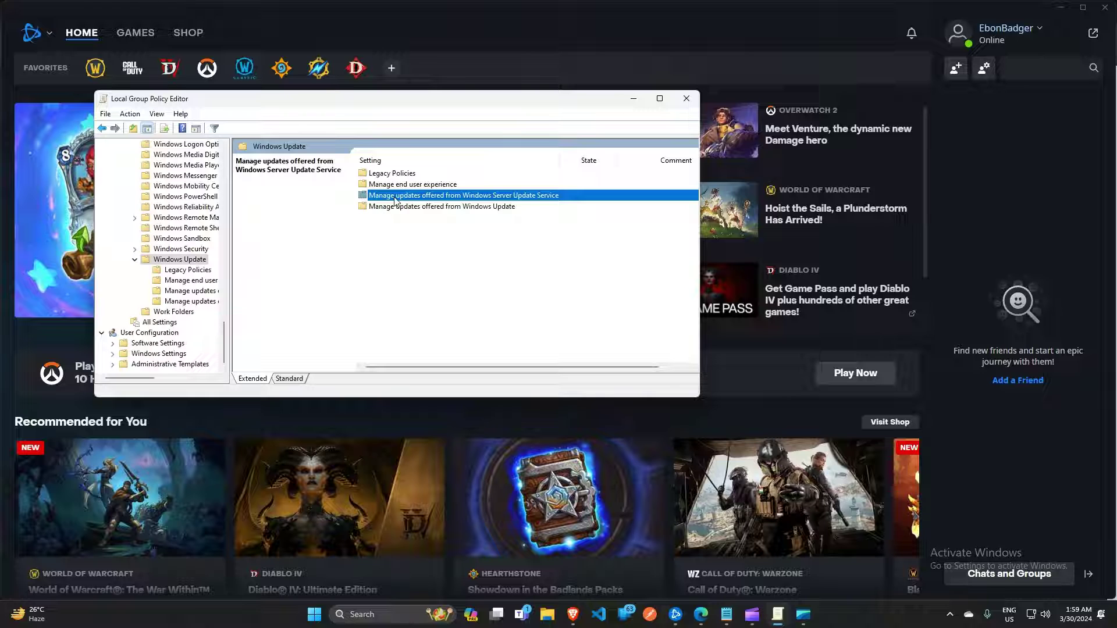
pyautogui.doubleClick(395, 201)
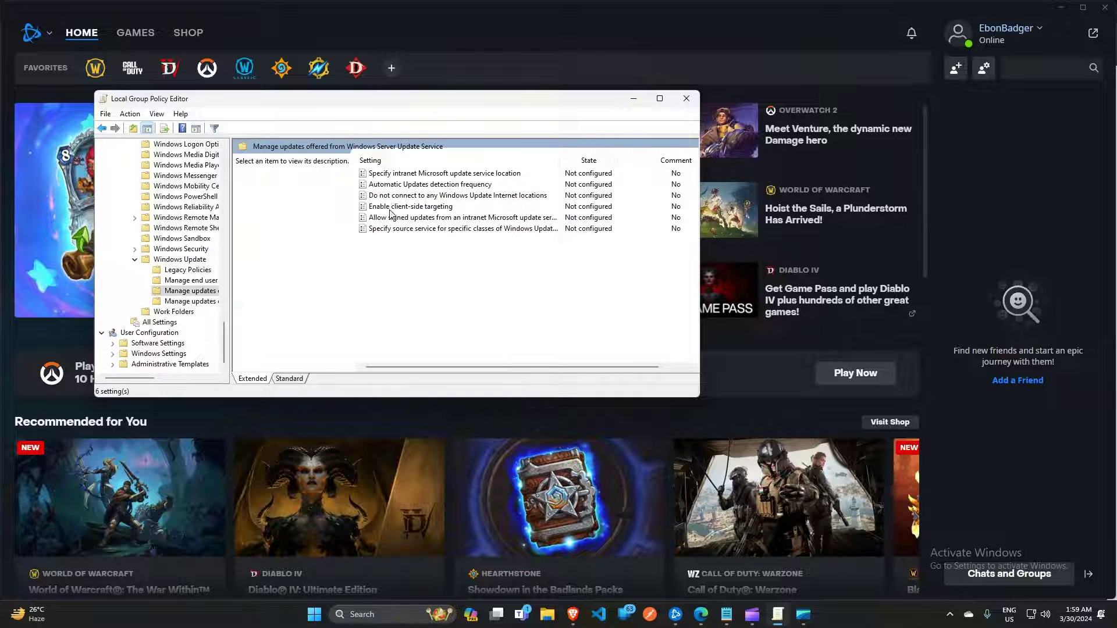
pyautogui.click(193, 282)
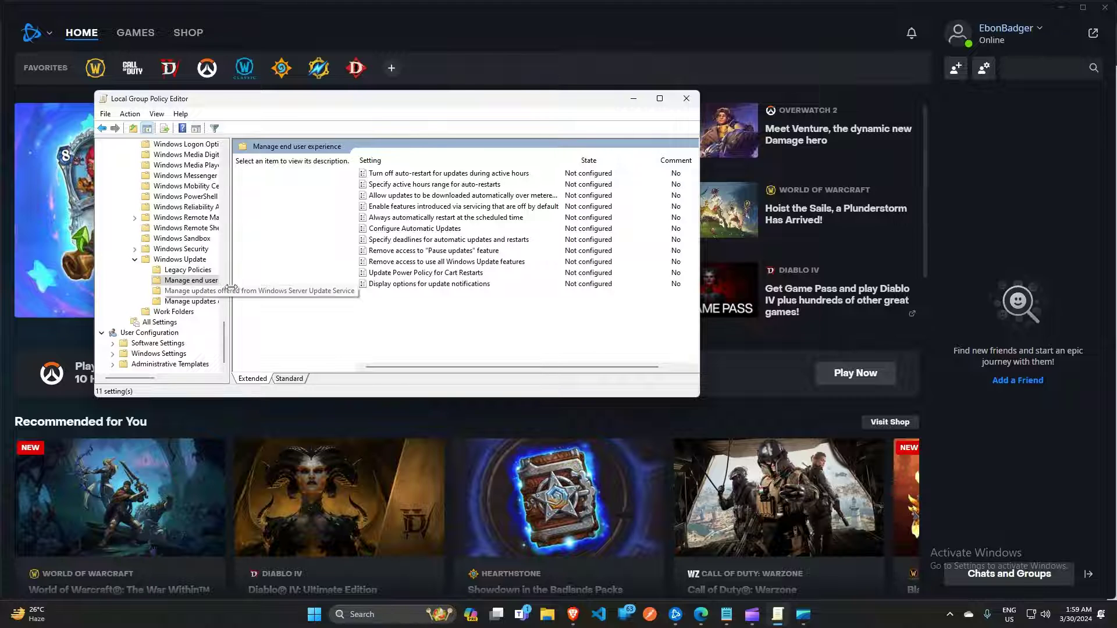
pyautogui.moveTo(230, 286); pyautogui.dragTo(260, 291)
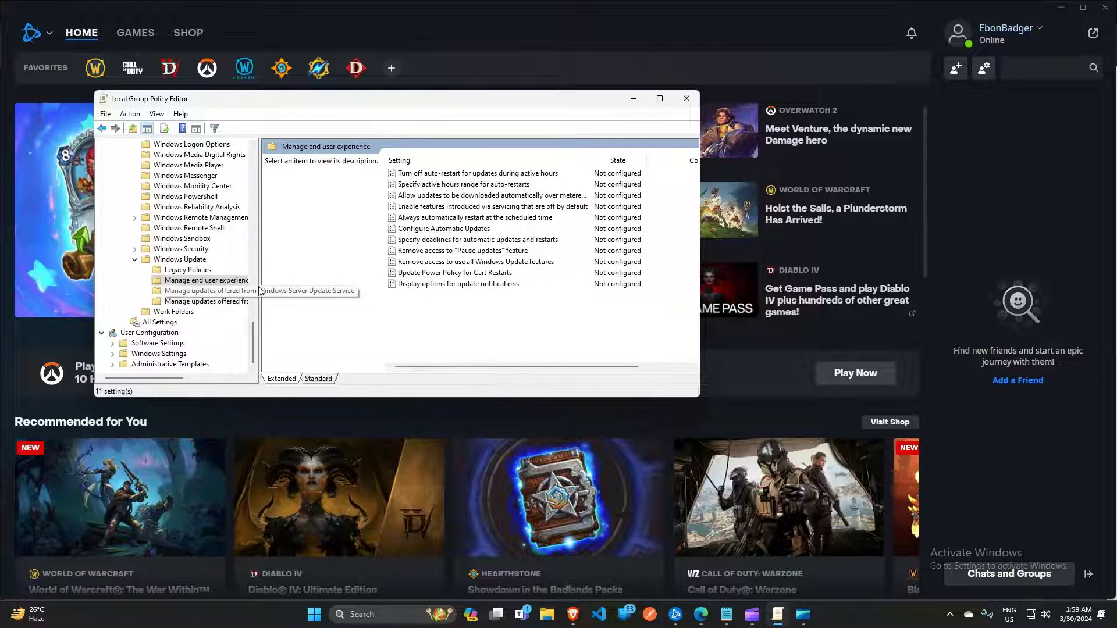
# - Set the Configure Automatic Updates policy to Not Configured, apply it, and close the policy and the Local Group Policy Editor
pyautogui.doubleClick(438, 230)
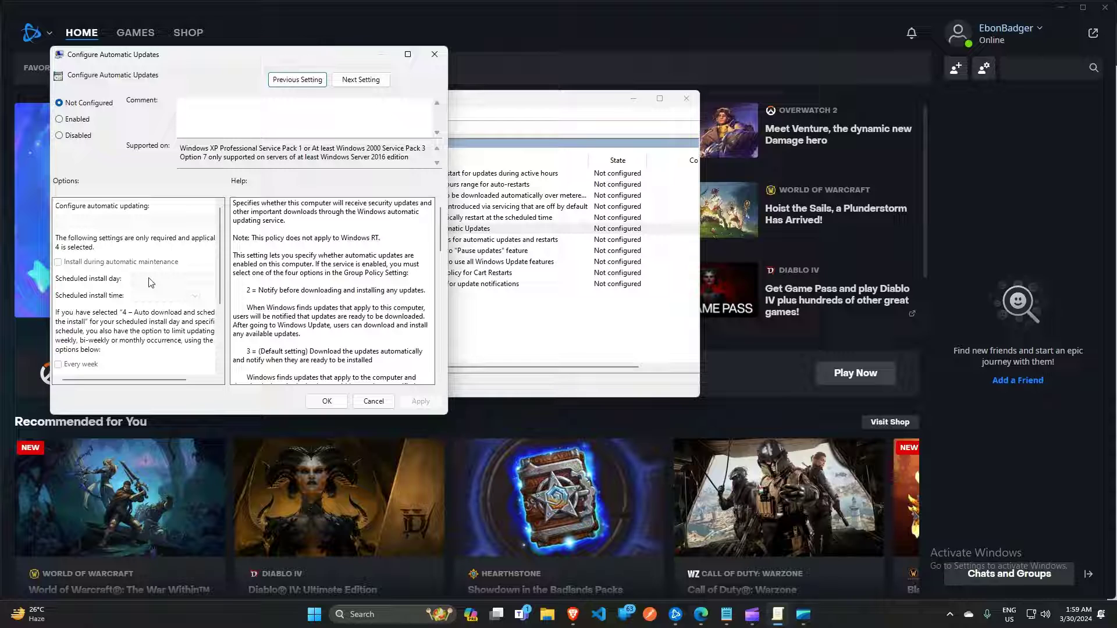
pyautogui.click(74, 120)
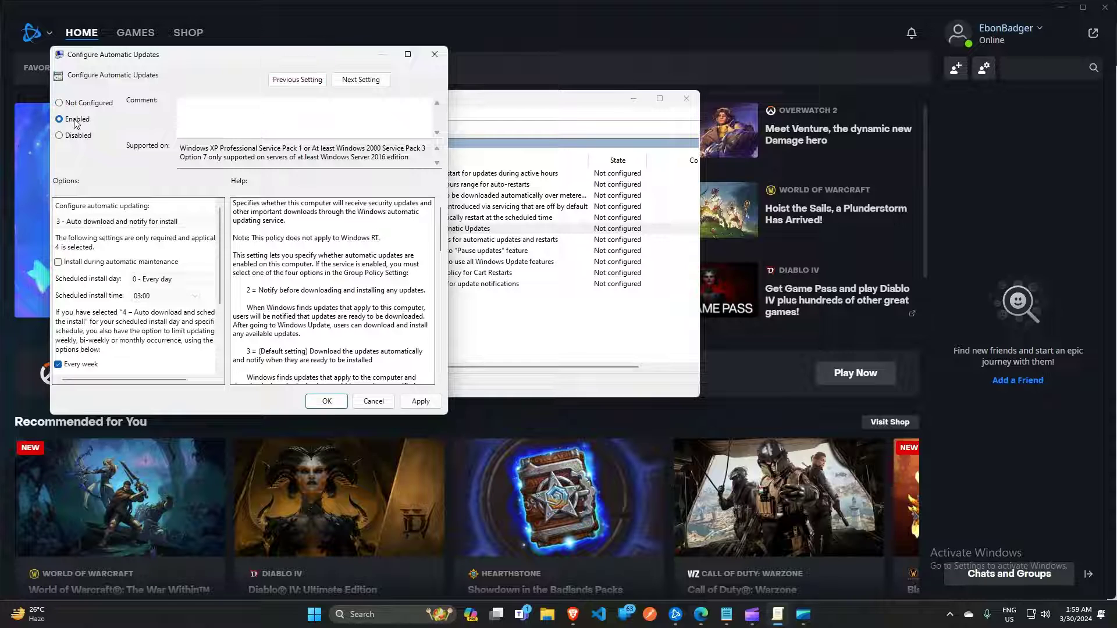
pyautogui.click(79, 104)
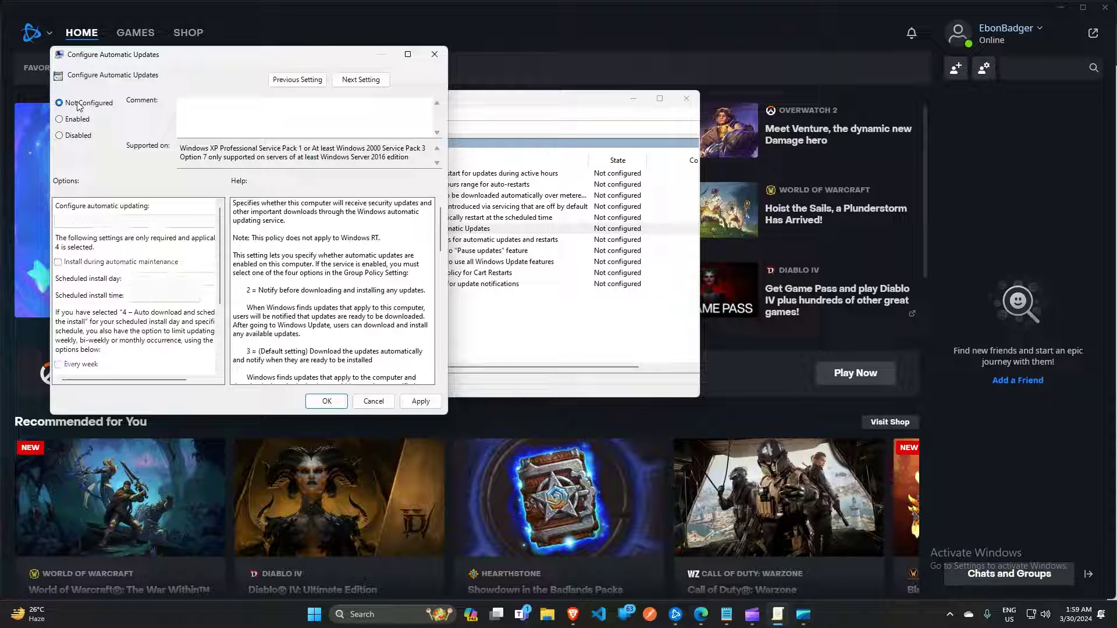
pyautogui.click(421, 401)
pyautogui.click(373, 402)
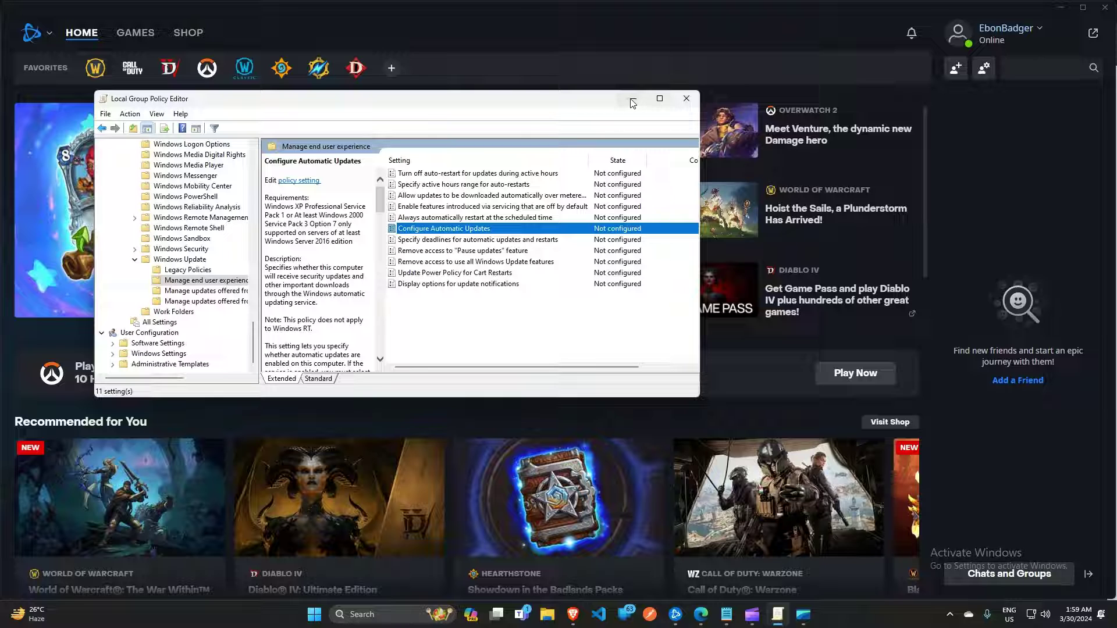
pyautogui.click(687, 99)
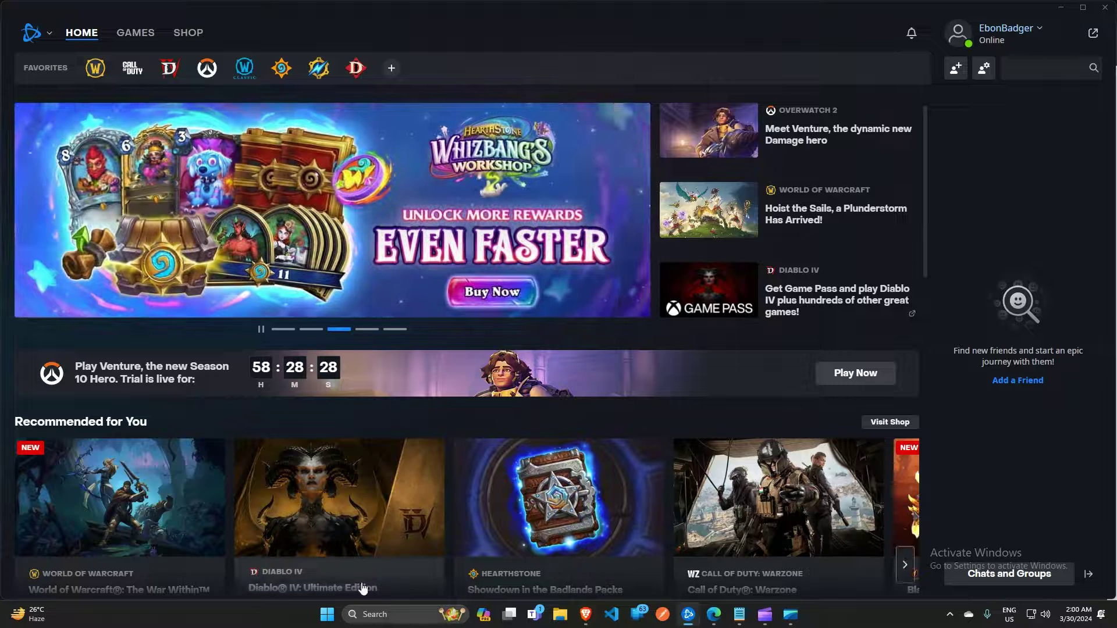
# - Open Windows Settings and go to the Power page of the System settings
pyautogui.click(373, 614)
pyautogui.write('sd')
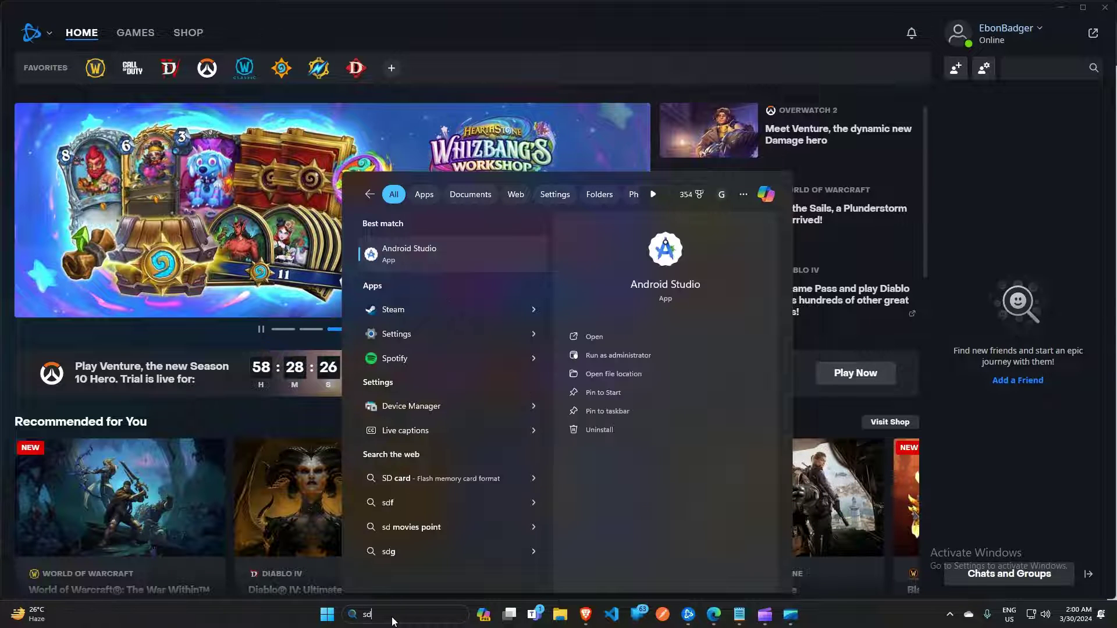
pyautogui.press('BackSpace')
pyautogui.write('ettings')
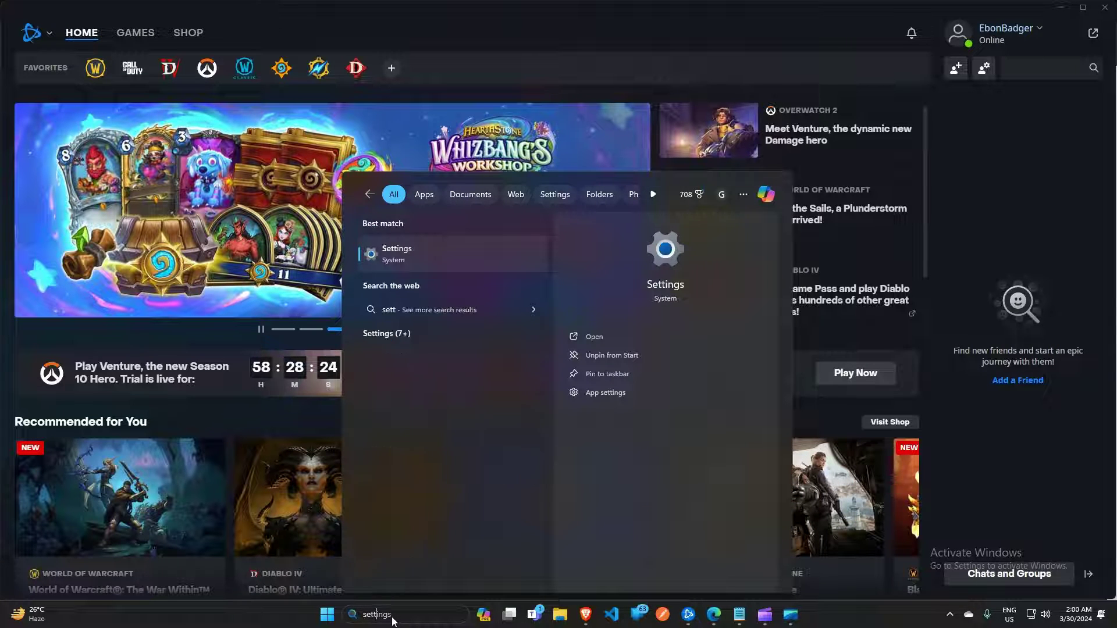
pyautogui.press('Return')
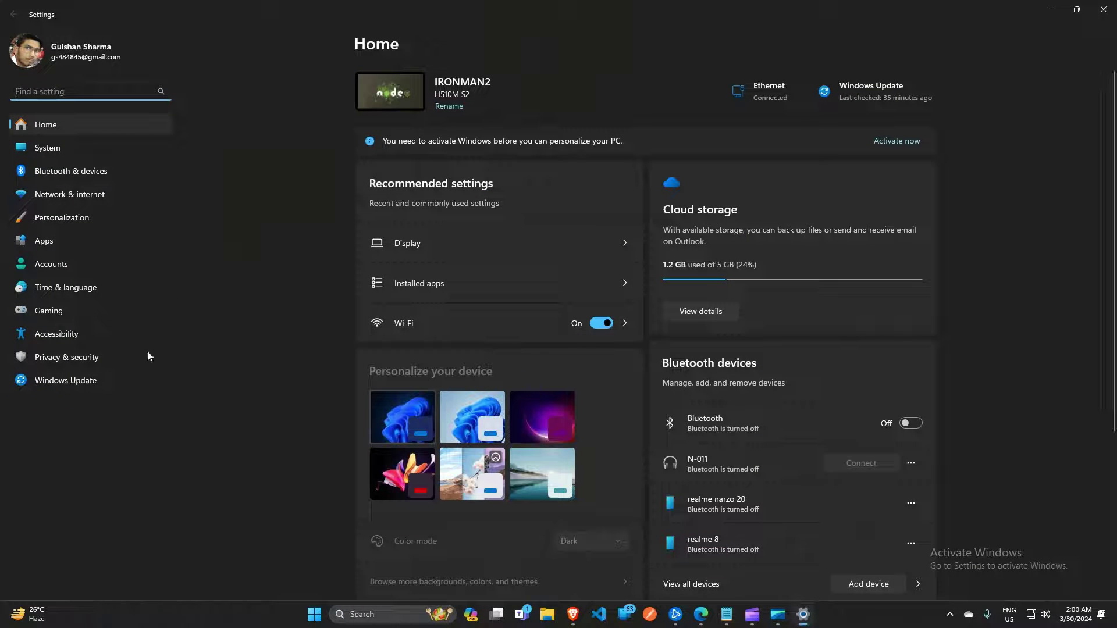
pyautogui.click(66, 150)
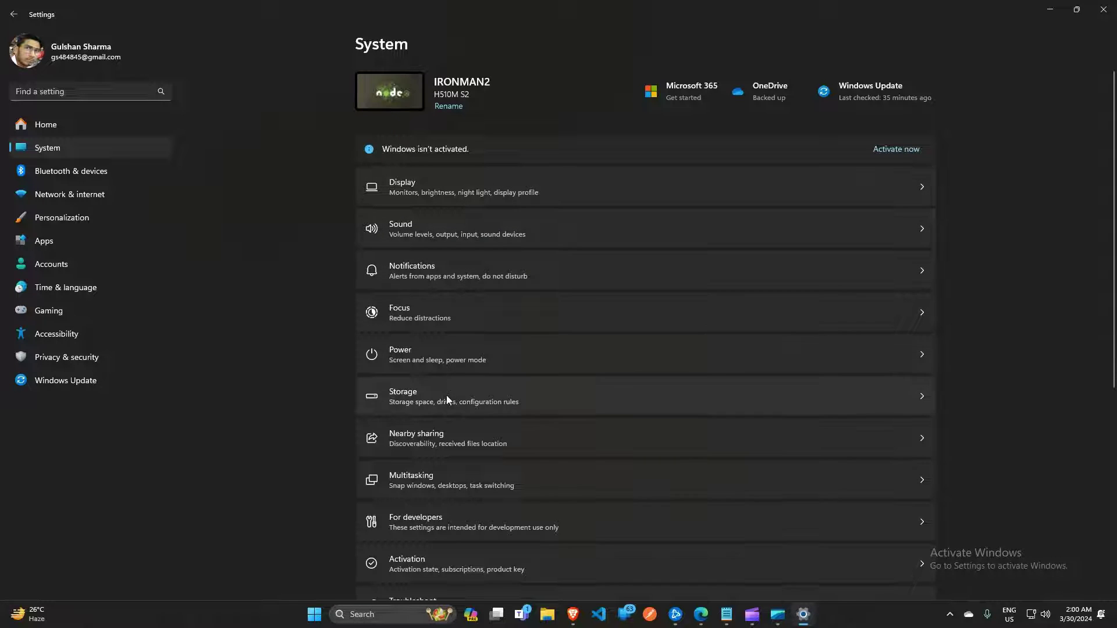
pyautogui.click(449, 362)
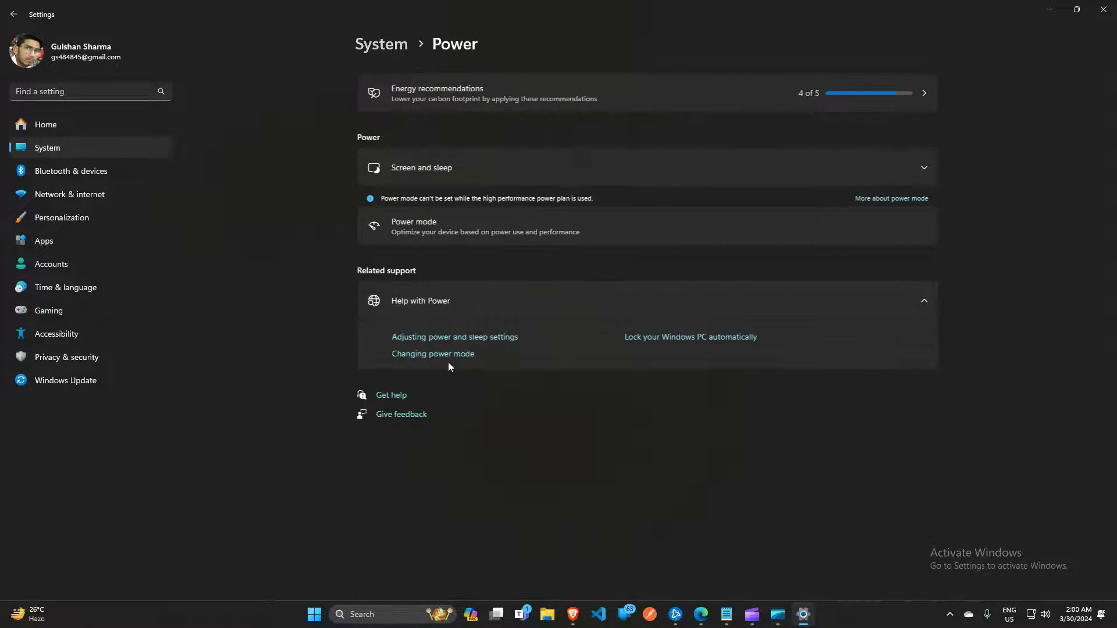
# - Set the device to never go to sleep when plugged in, then minimize Windows Settings
pyautogui.click(499, 170)
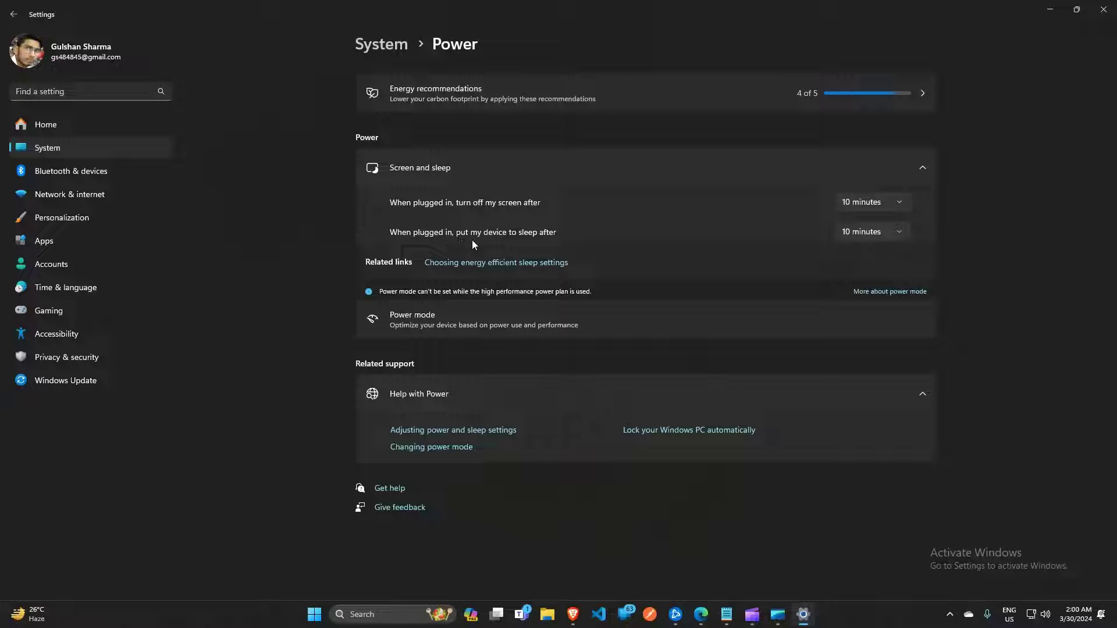
pyautogui.click(882, 233)
pyautogui.scroll(-1, 864, 284)
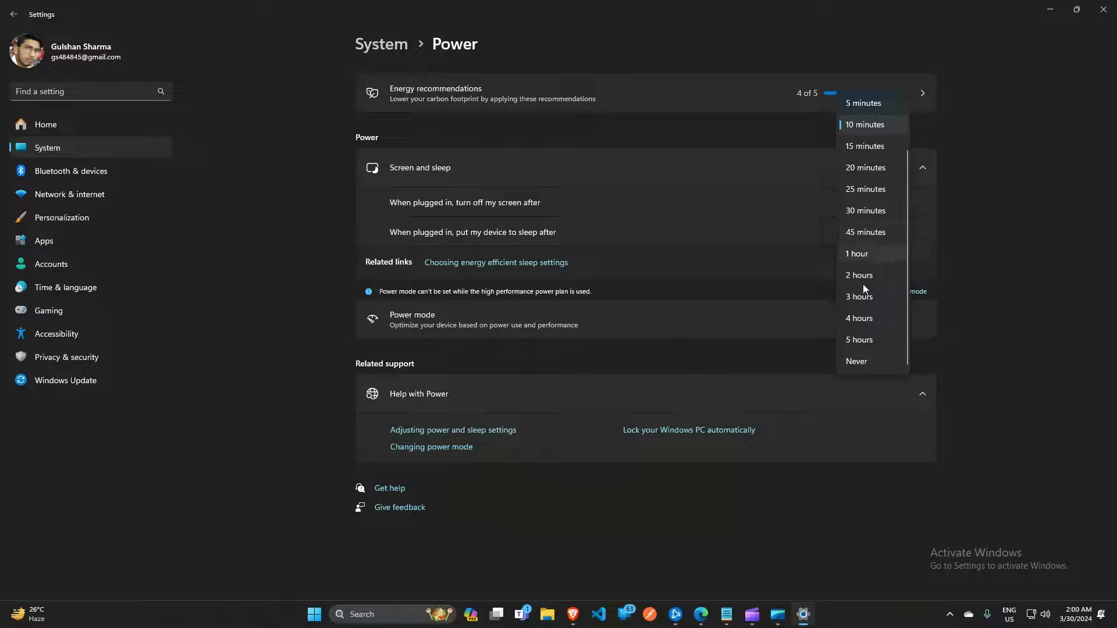
pyautogui.click(864, 361)
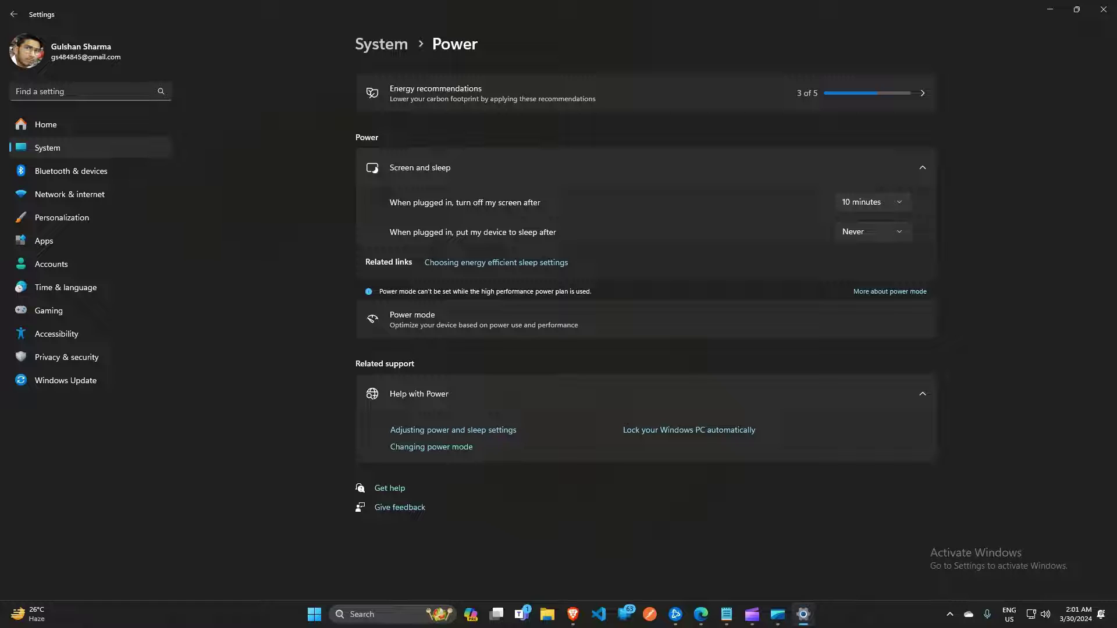
pyautogui.click(1051, 9)
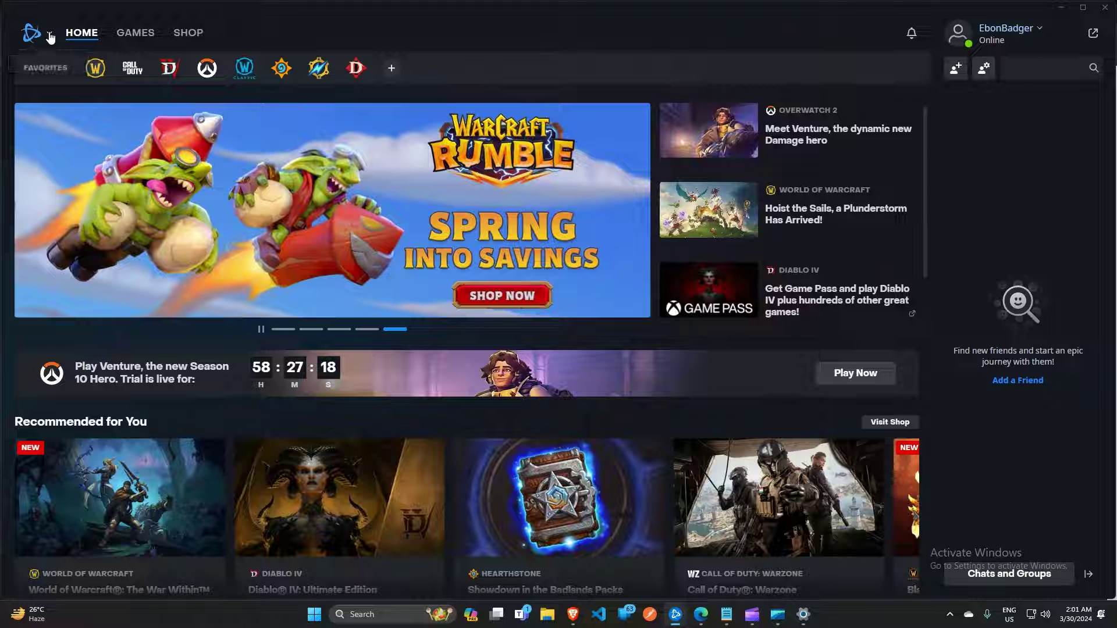
# - Review the App and Downloads settings of Battle.net, including the download limits, close them, and open the account menu
pyautogui.click(49, 38)
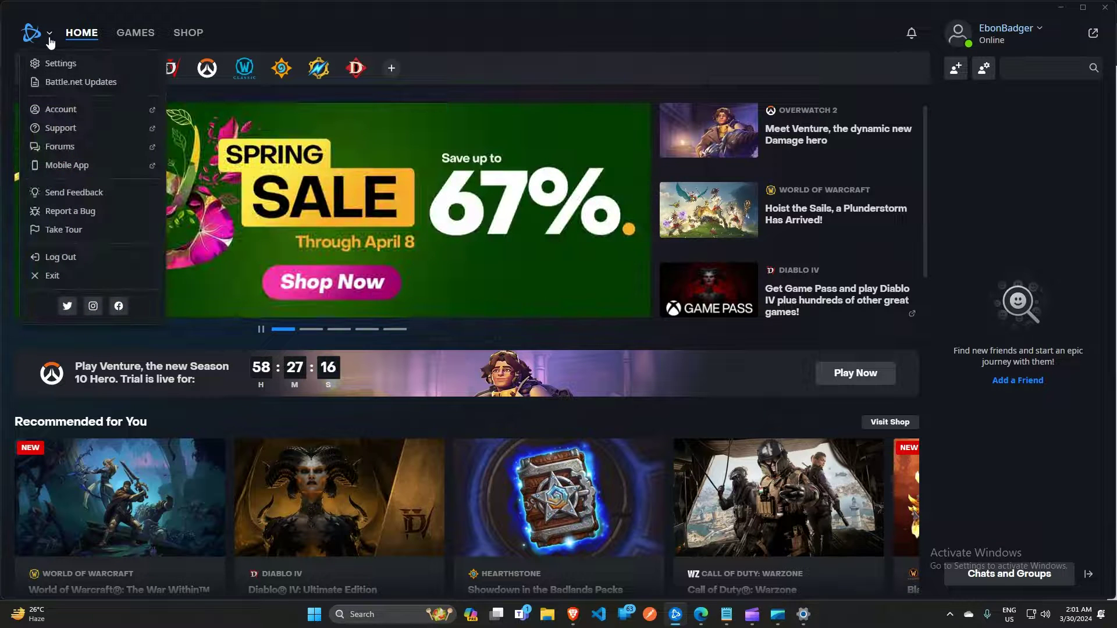
pyautogui.click(56, 65)
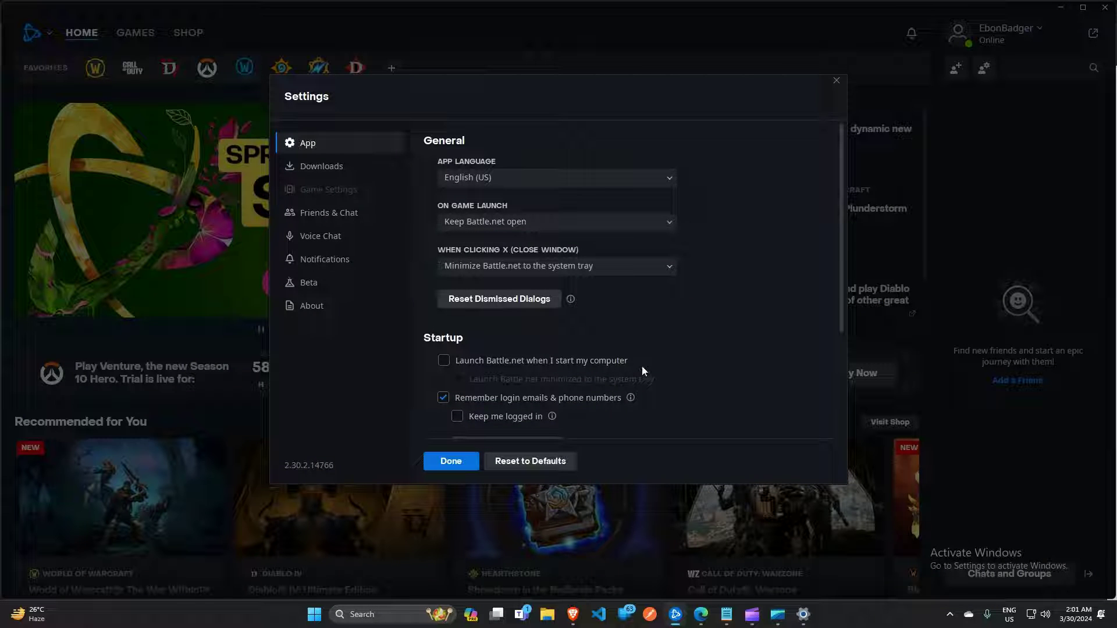
pyautogui.scroll(-3, 643, 370)
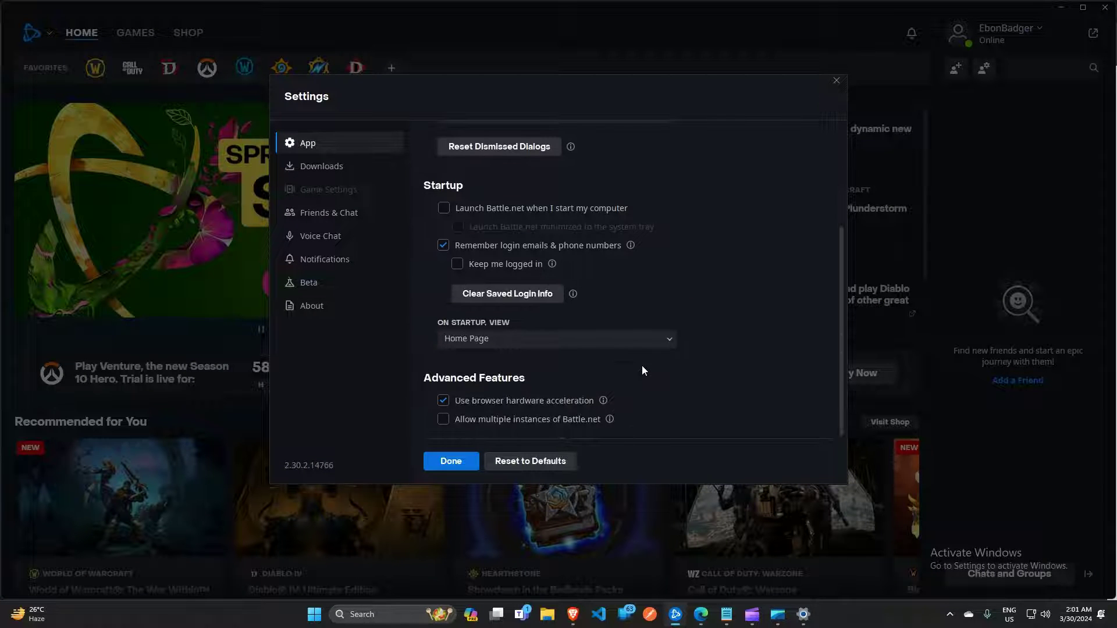
pyautogui.click(318, 167)
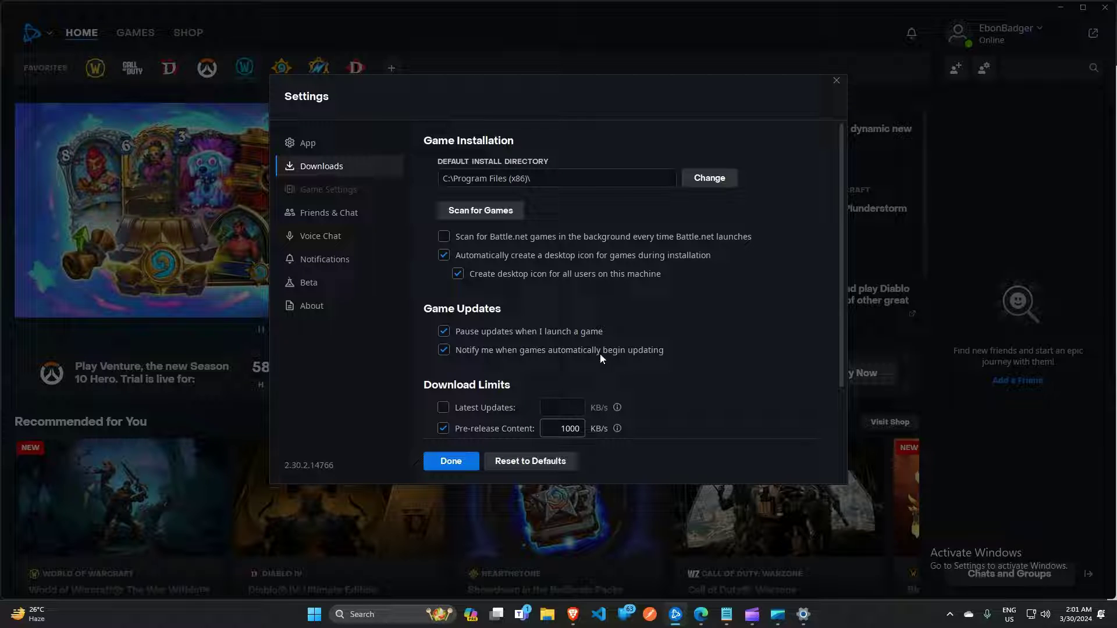
pyautogui.scroll(-1, 599, 354)
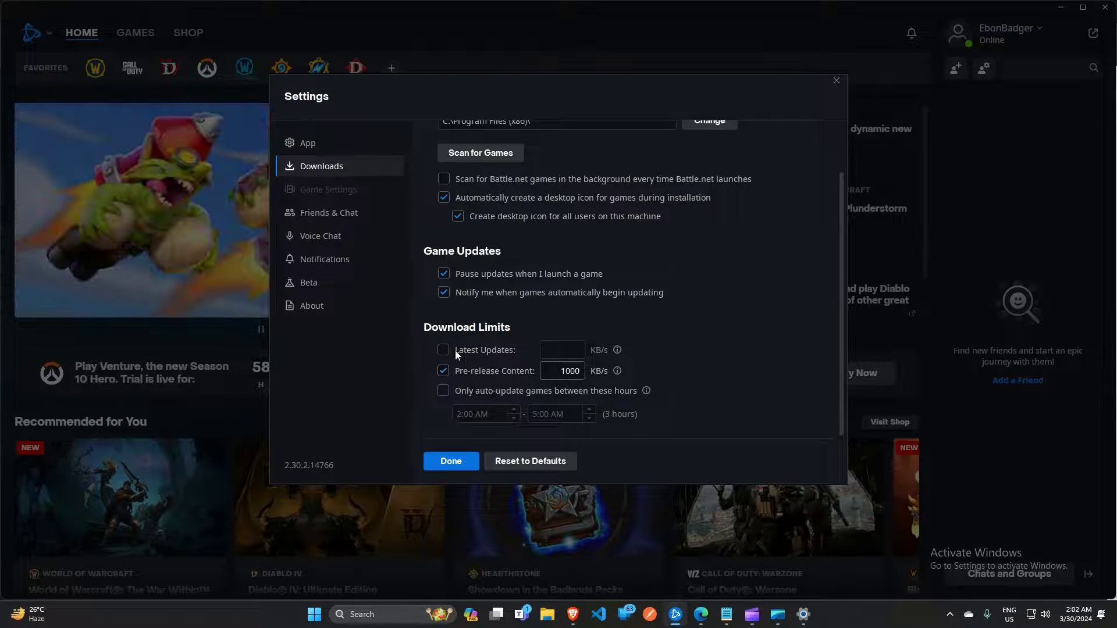
pyautogui.click(450, 461)
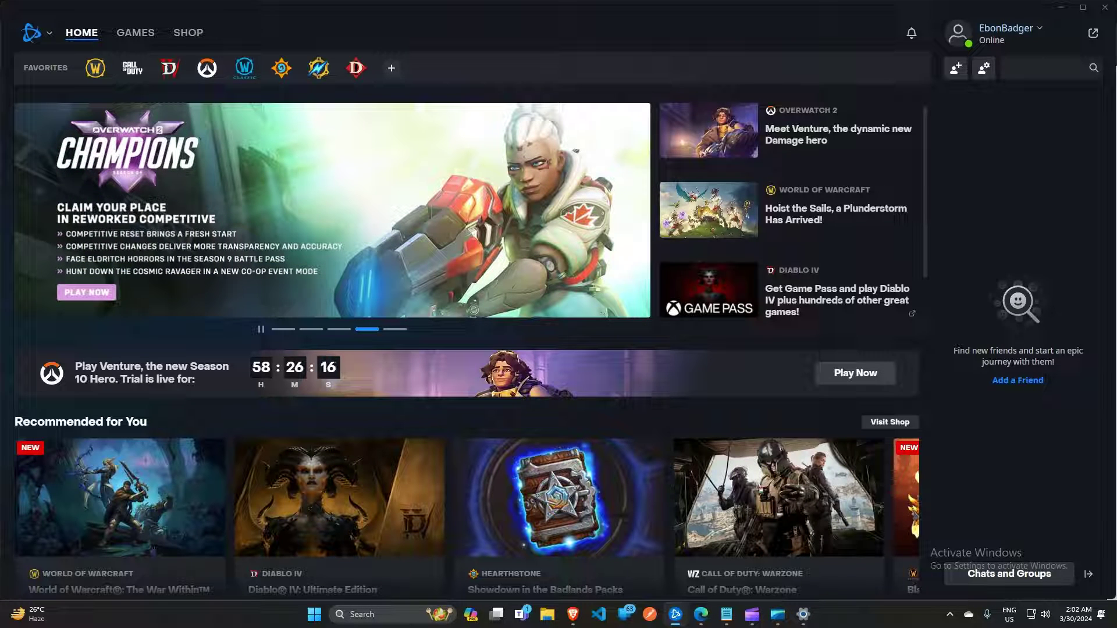
pyautogui.click(1042, 33)
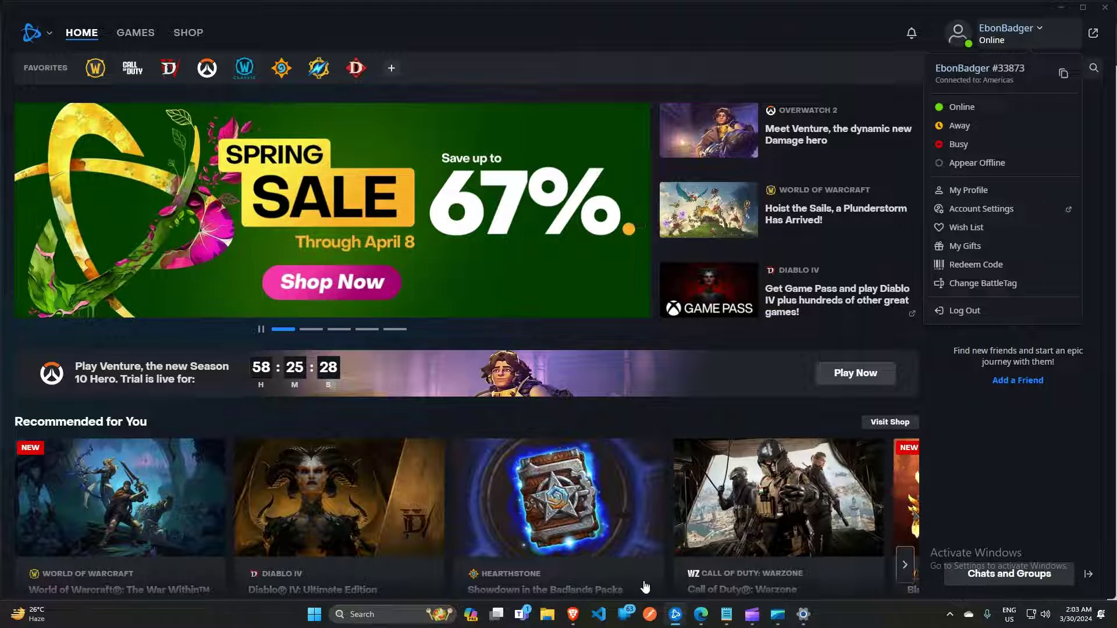
# - Switch to the Brave browser, search the web for "battle.net customer support", and open the Battle.net Support site
pyautogui.moveTo(573, 615)
pyautogui.click(596, 590)
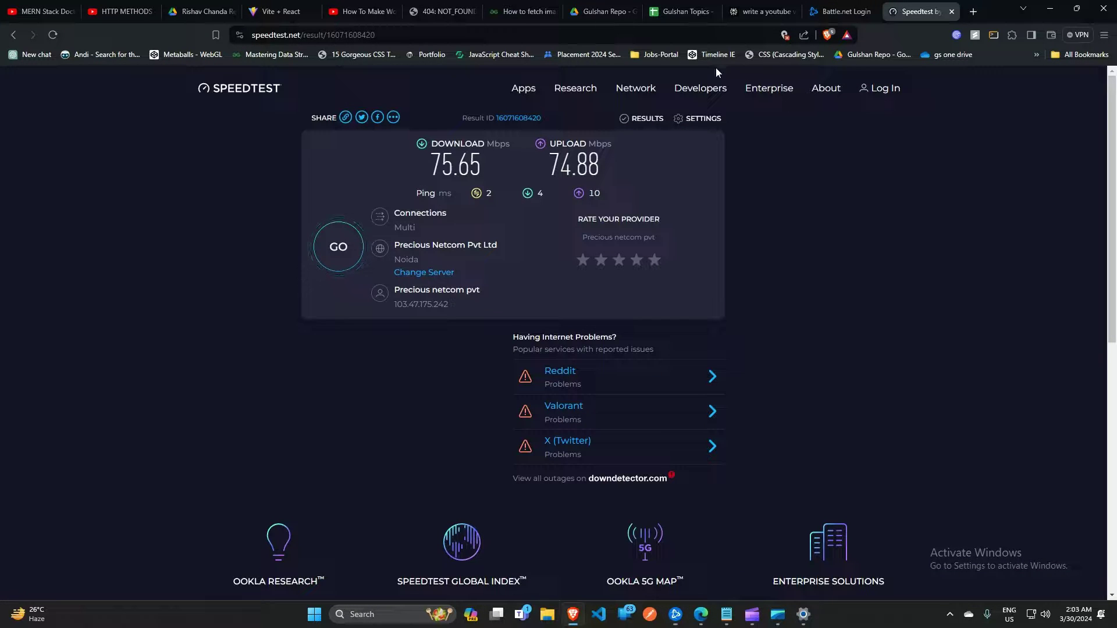
pyautogui.click(665, 37)
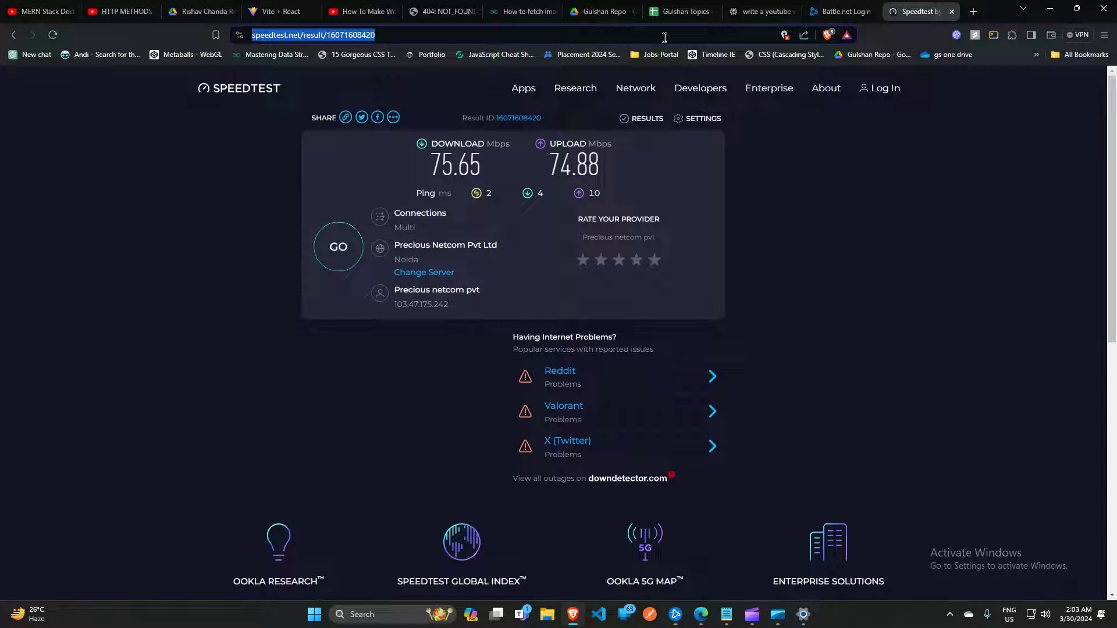
pyautogui.write('battle.n')
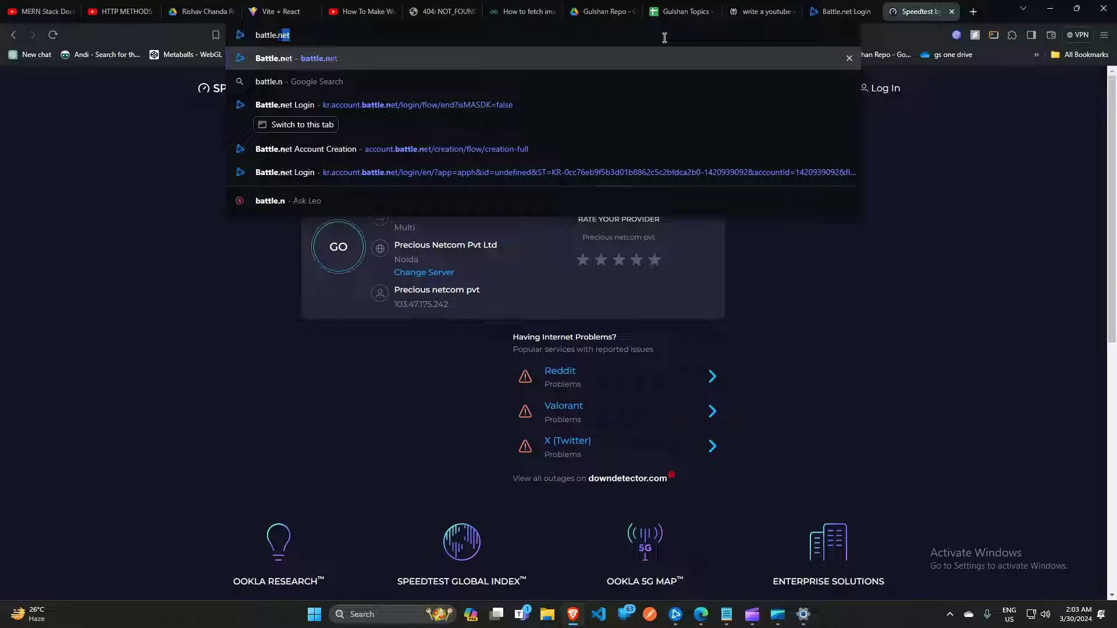
pyautogui.write('et customer su')
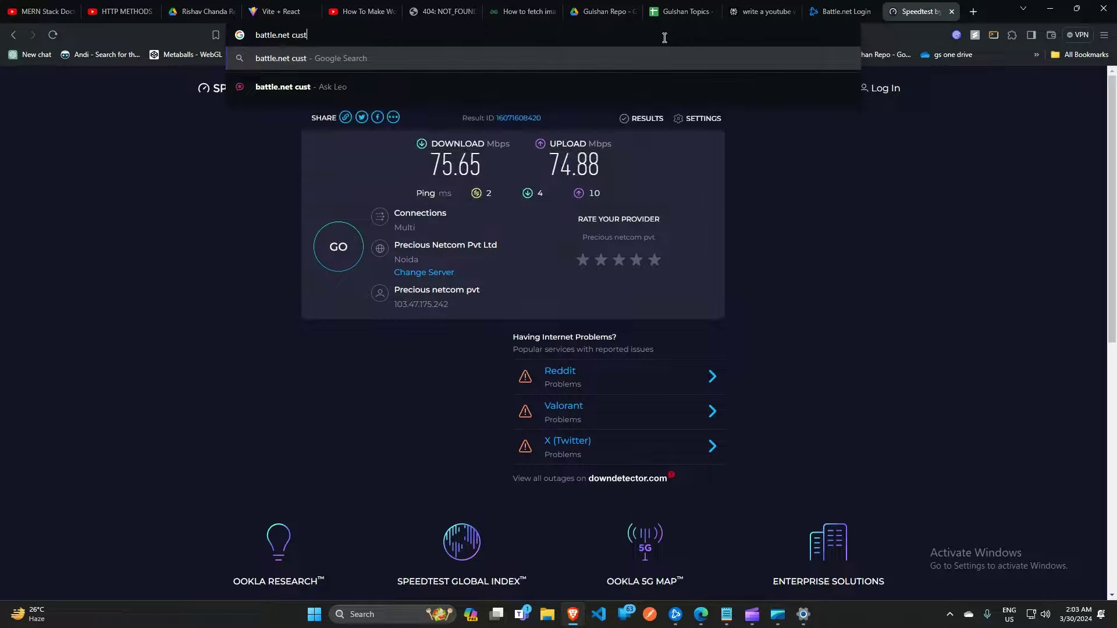
pyautogui.write('pport')
pyautogui.press('Return')
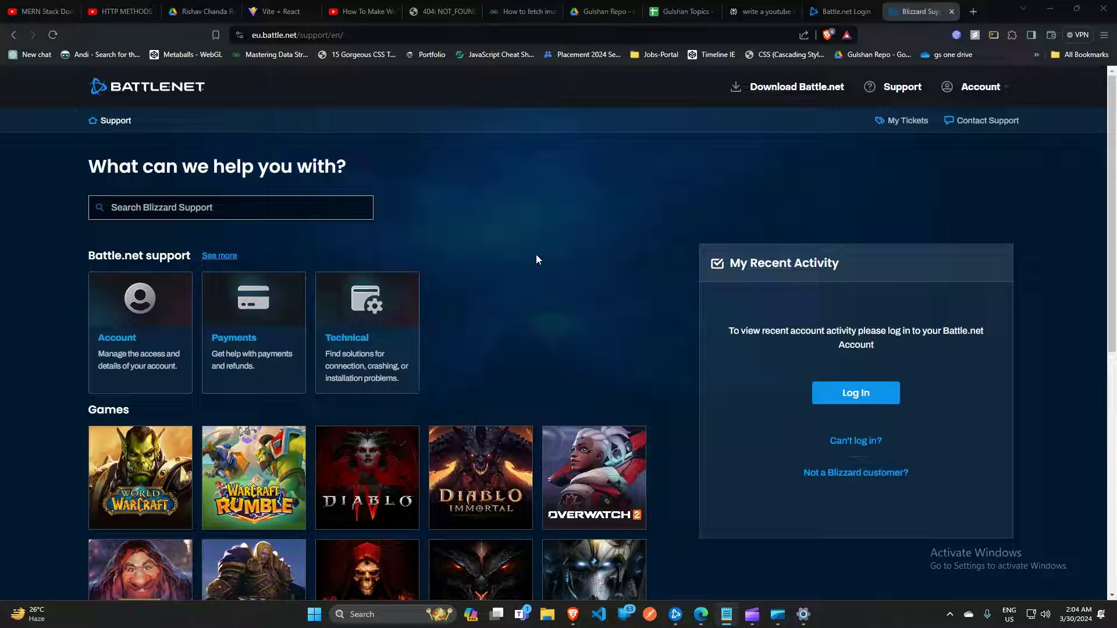
# - Switch back to the Battle.net app from the browser
pyautogui.moveTo(751, 625)
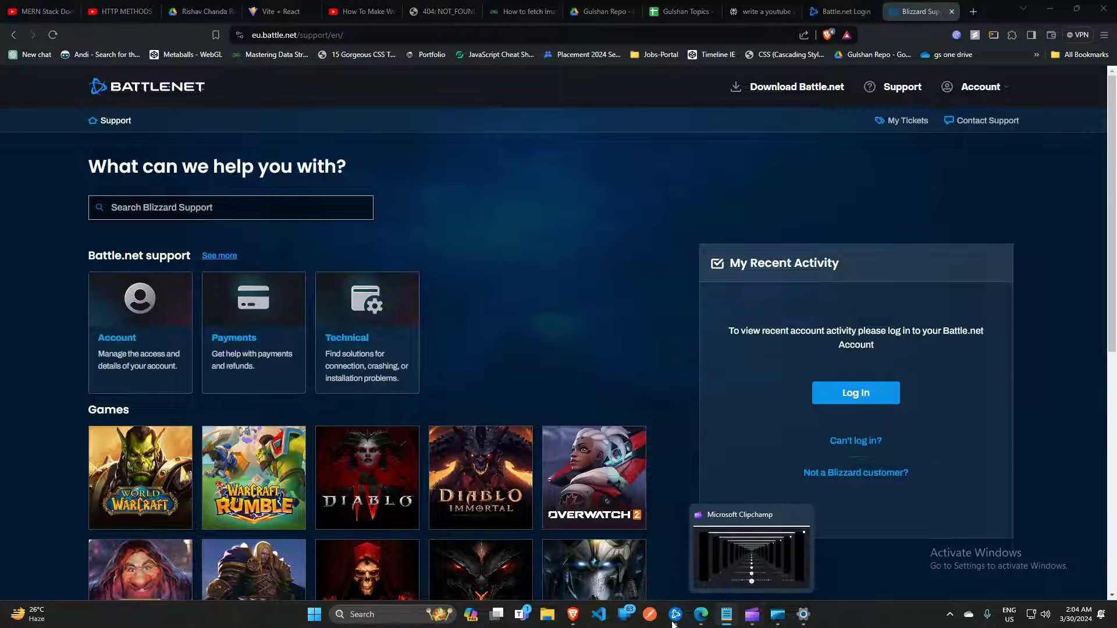
pyautogui.moveTo(675, 618)
pyautogui.click(683, 565)
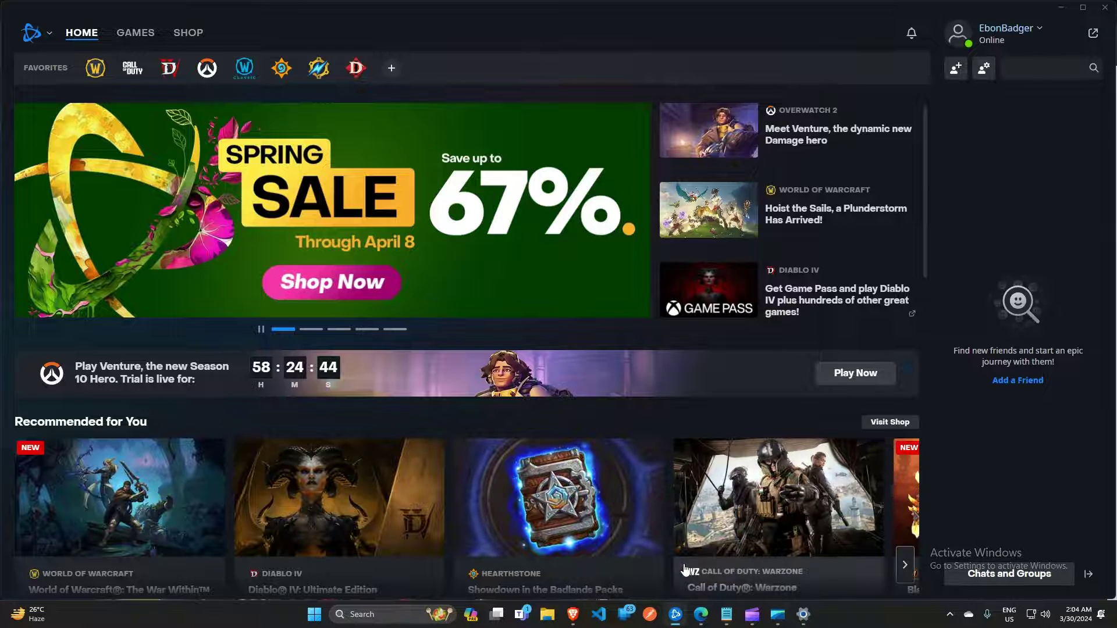